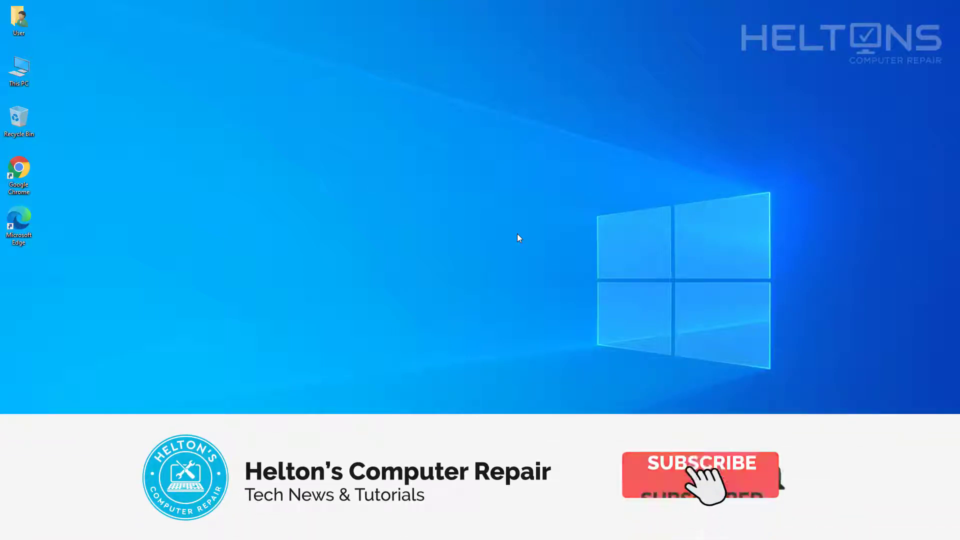
Step: Glance at the Action Center panel, then reach Settings > Personalization > Taskbar > 'Turn system icons on or off'
{"action": "key", "text": "super+a"}
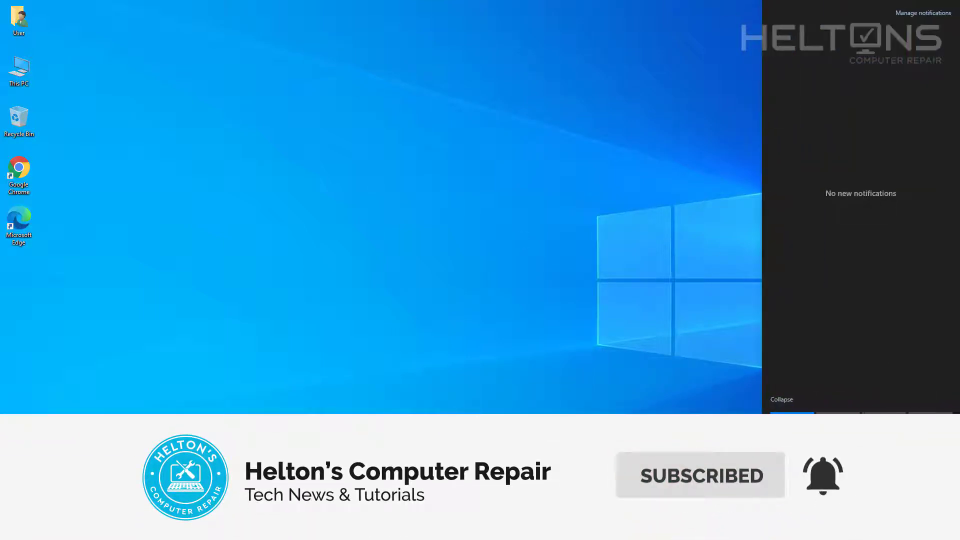
{"action": "left_click", "coordinate": [387, 218]}
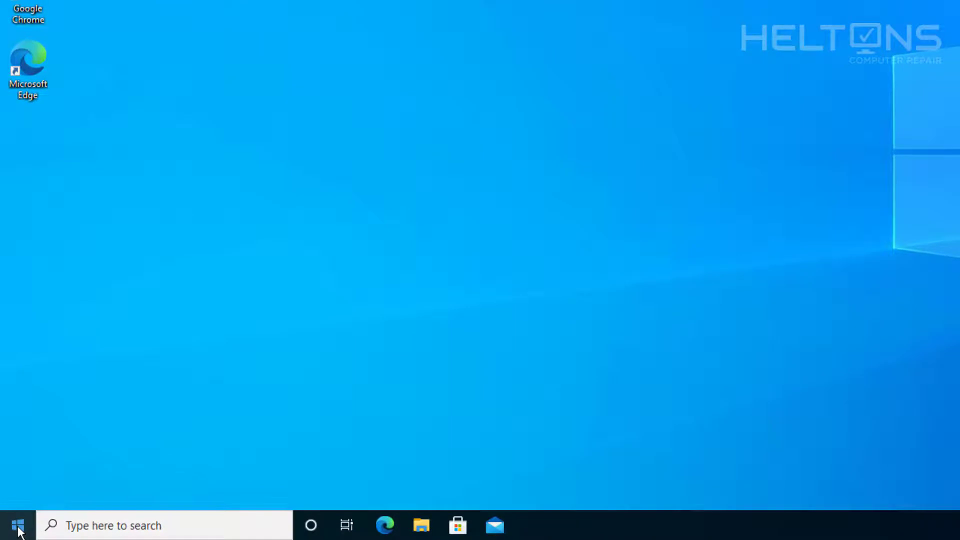
{"action": "left_click", "coordinate": [18, 525]}
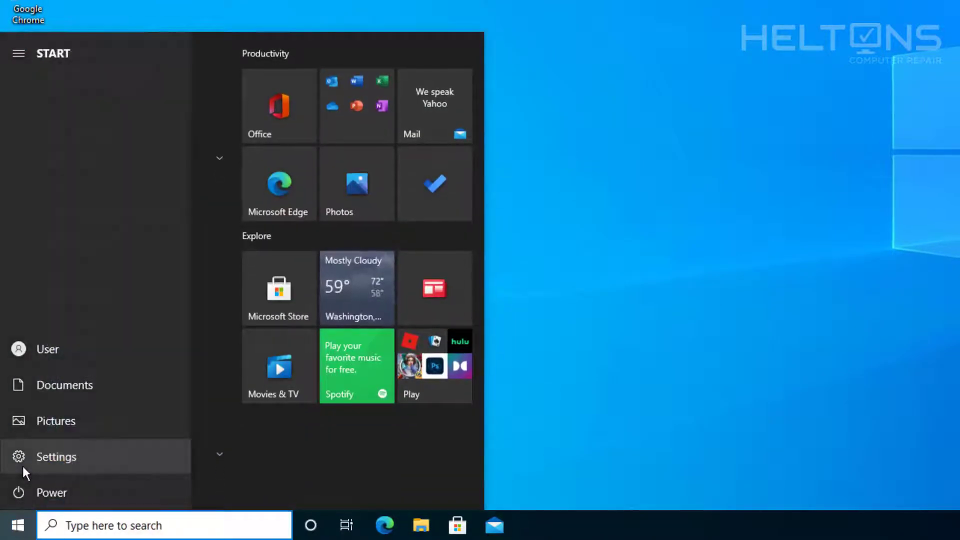
{"action": "left_click", "coordinate": [22, 466]}
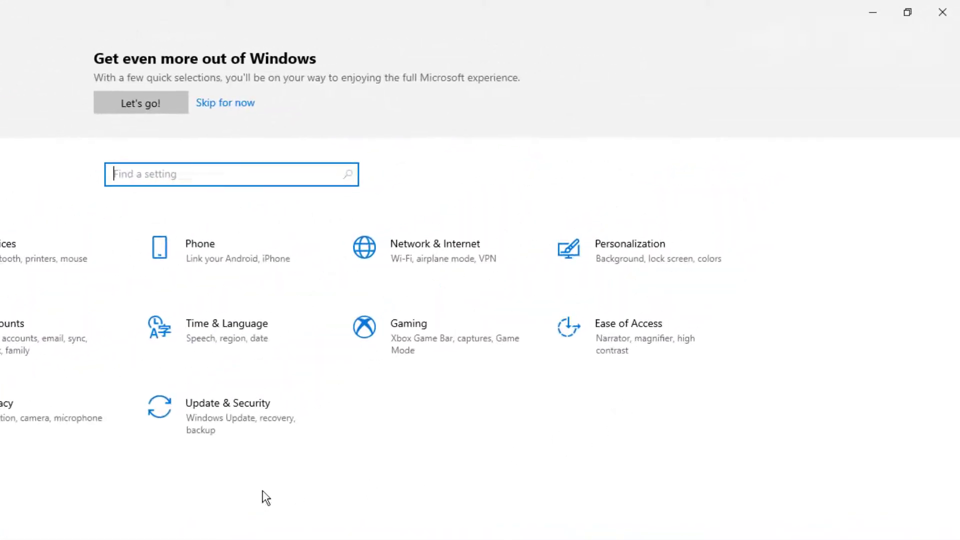
{"action": "left_click", "coordinate": [682, 263]}
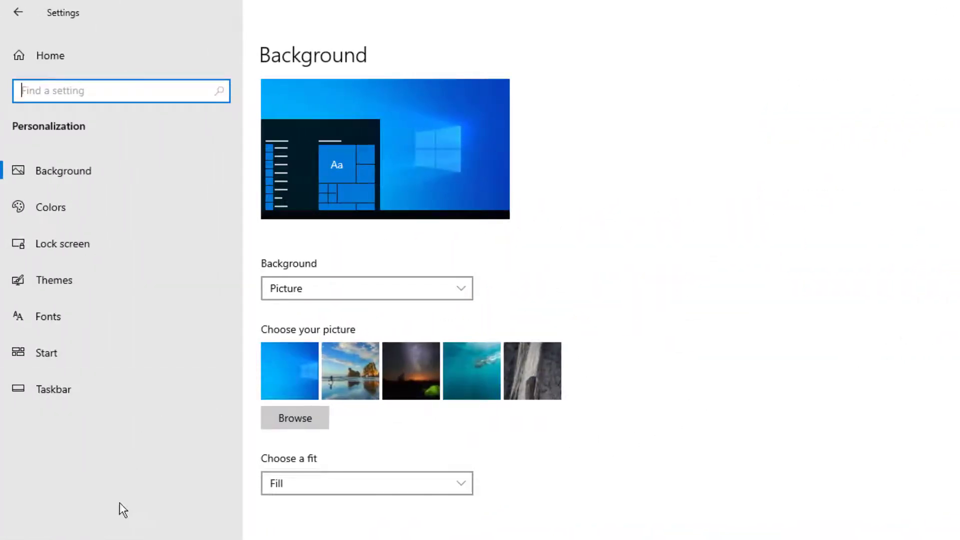
{"action": "left_click", "coordinate": [84, 397]}
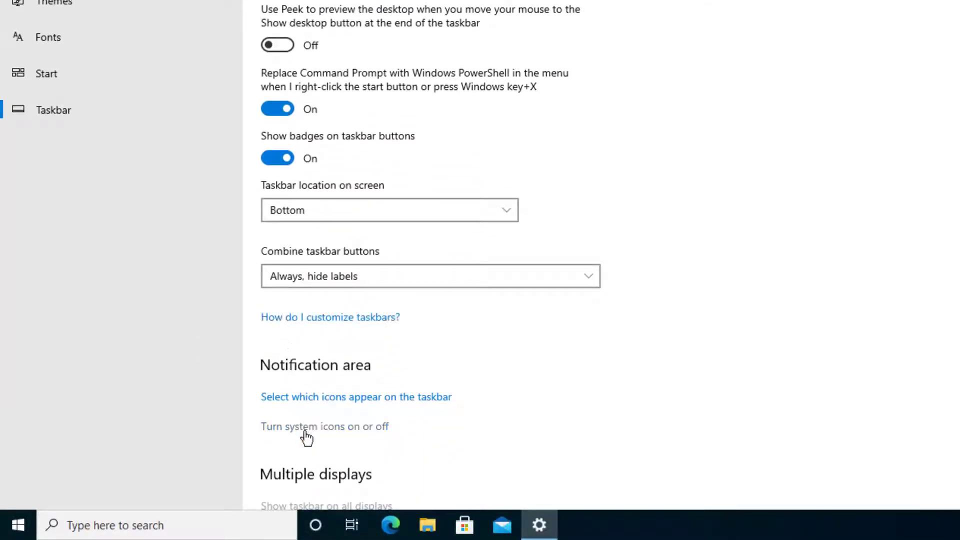
{"action": "scroll", "coordinate": [473, 456], "scroll_direction": "down", "scroll_amount": 3}
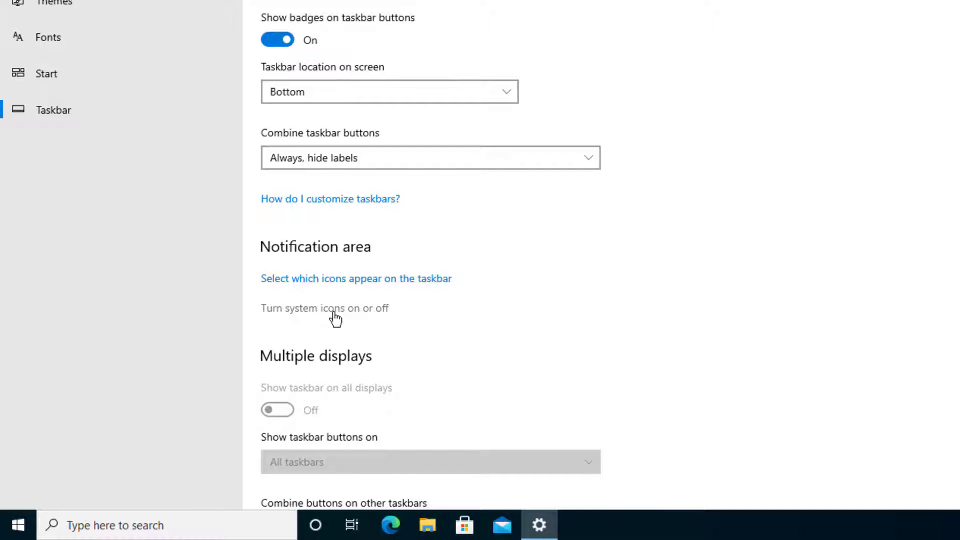
{"action": "left_click", "coordinate": [334, 309]}
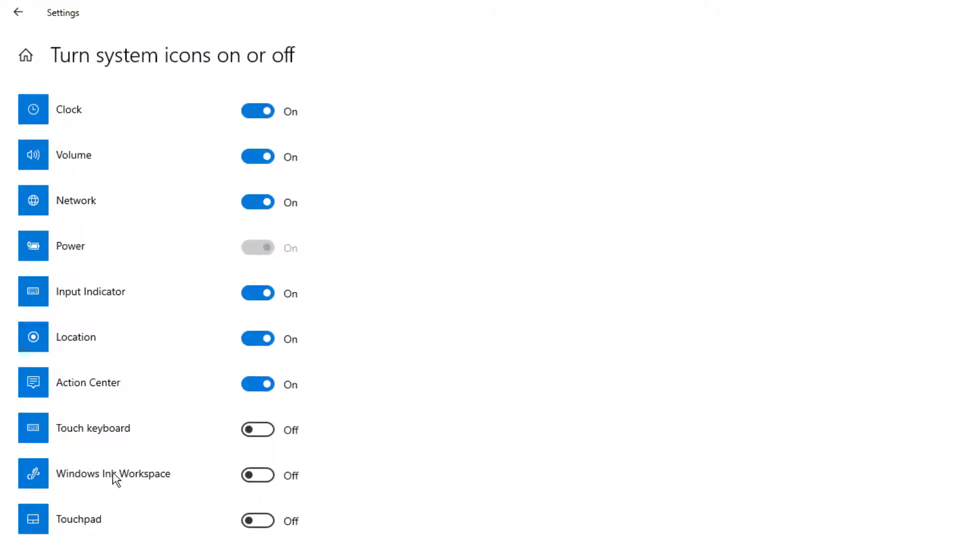
Step: Toggle the Action Center system icon a few times and leave it switched Off
{"action": "left_click", "coordinate": [259, 383]}
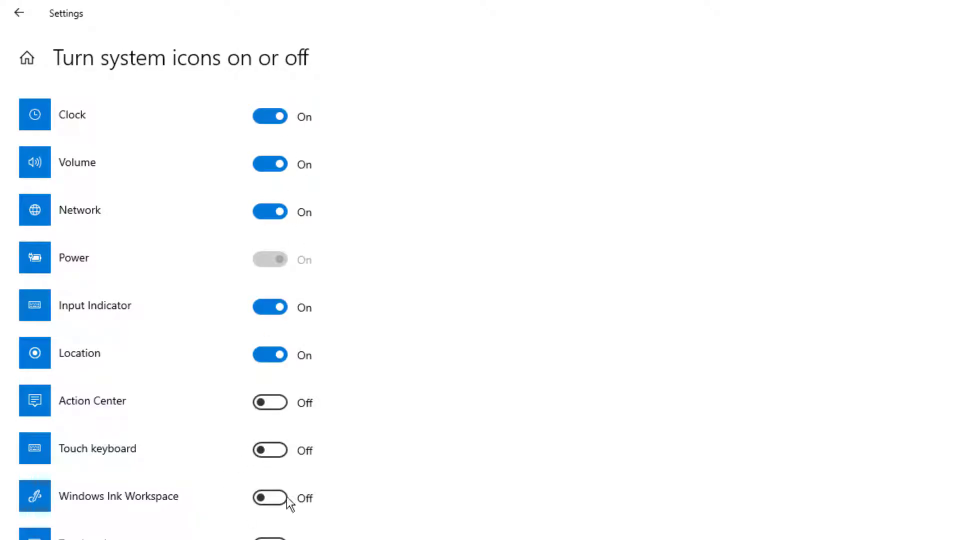
{"action": "left_click", "coordinate": [281, 404]}
{"action": "left_click", "coordinate": [280, 403]}
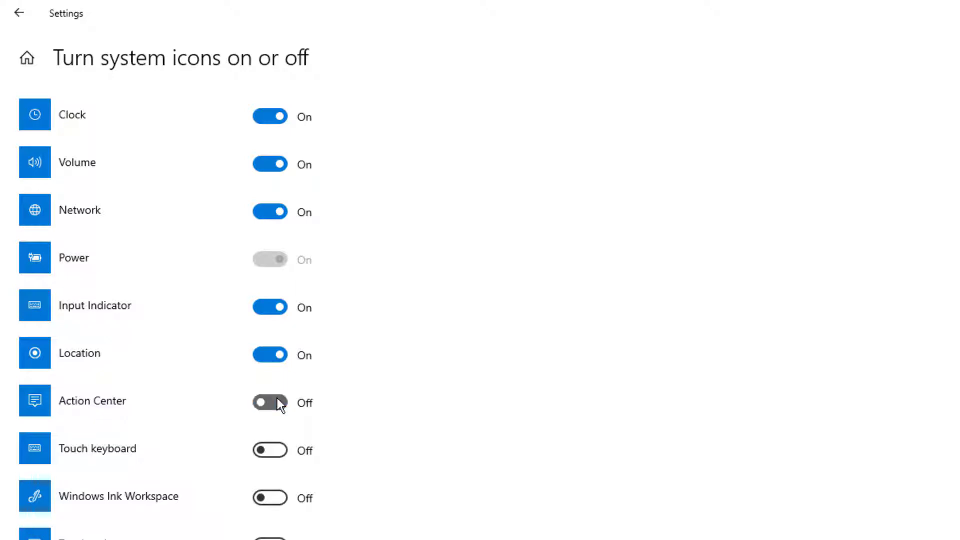
{"action": "left_click", "coordinate": [278, 402]}
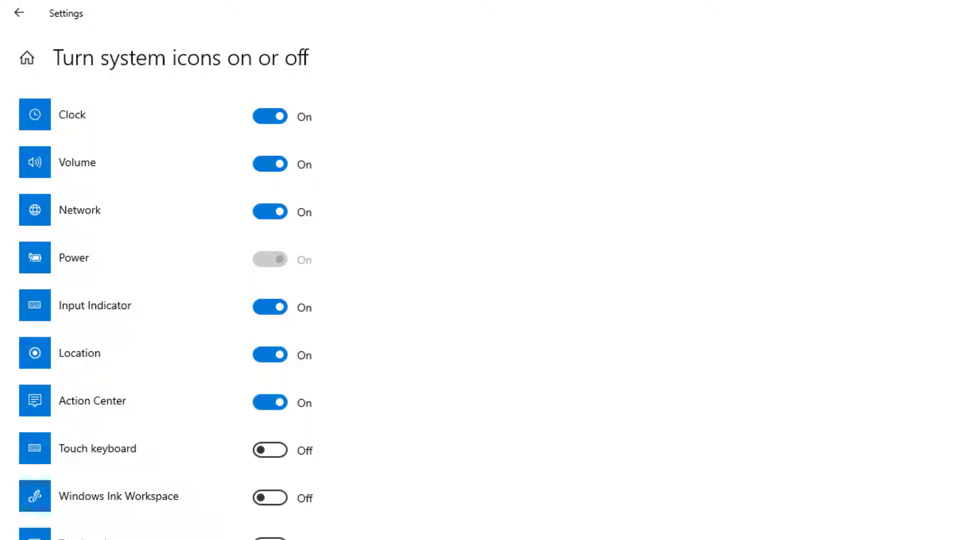
{"action": "left_click", "coordinate": [278, 406]}
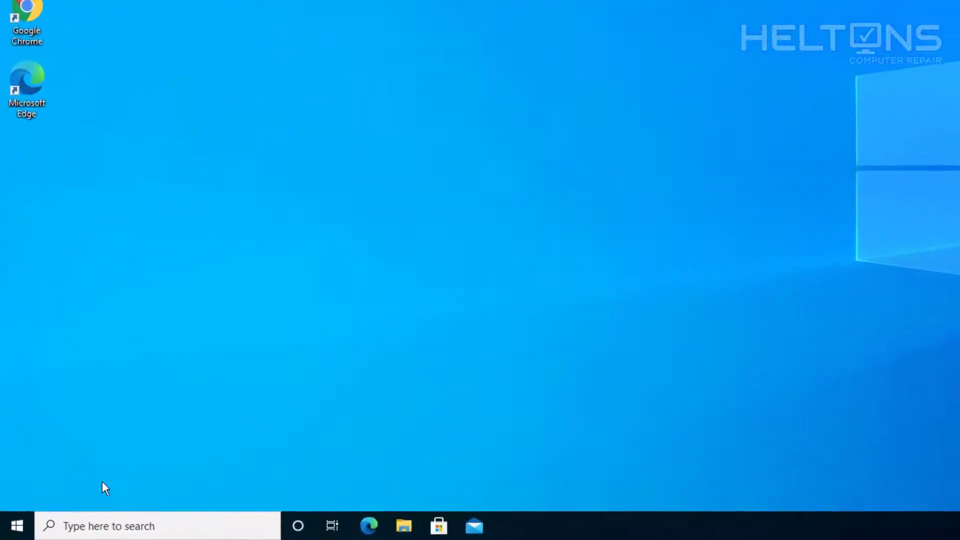
Step: Search for 'regedit' and launch Registry Editor, approving the User Account Control prompt
{"action": "left_click", "coordinate": [17, 525]}
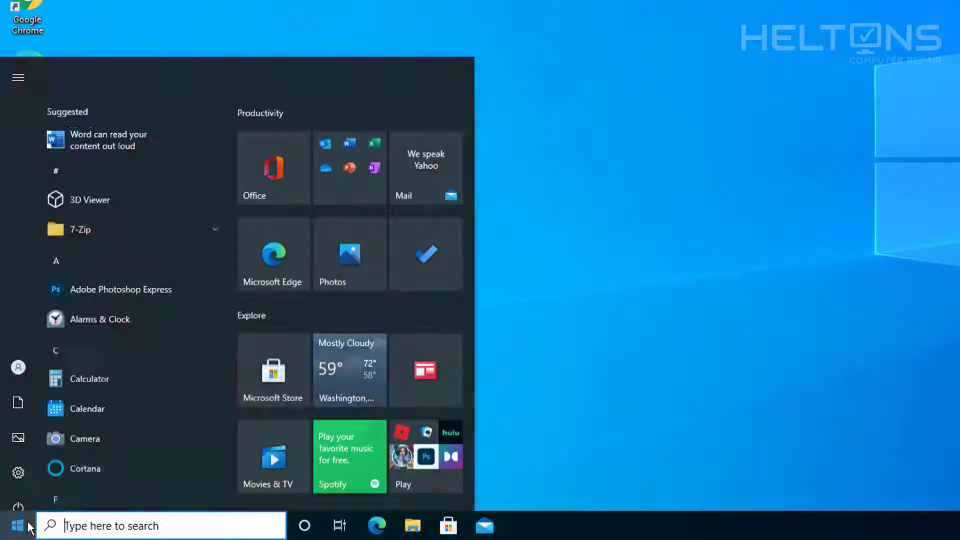
{"action": "left_click", "coordinate": [99, 529]}
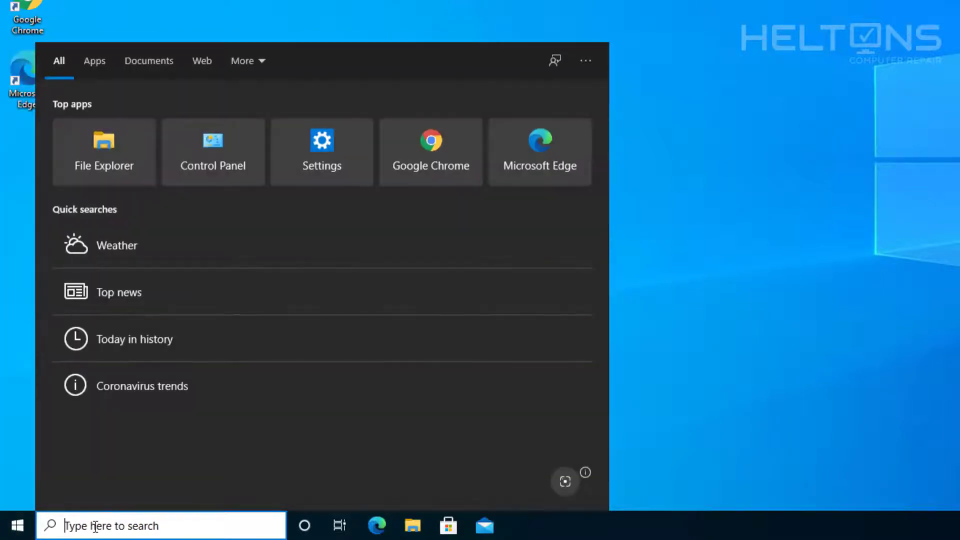
{"action": "type", "text": "regedit"}
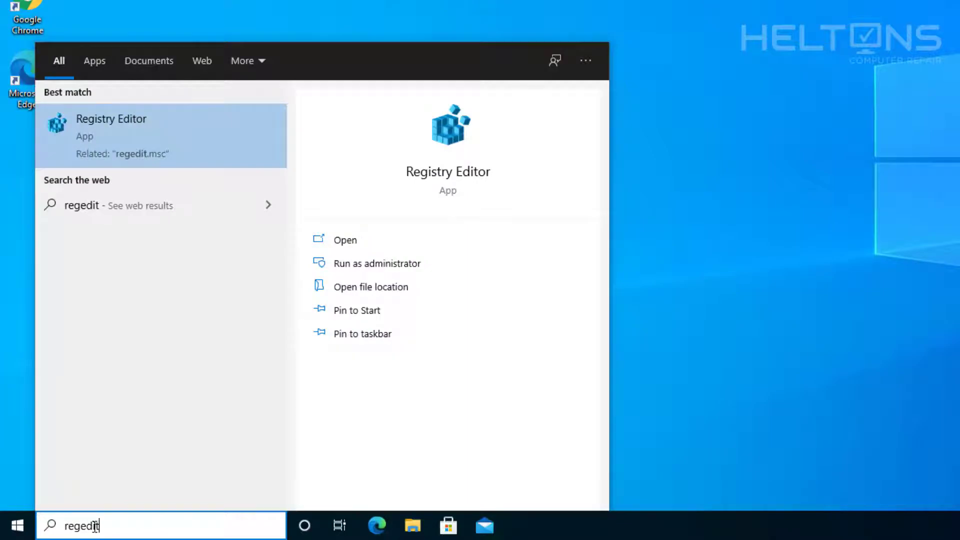
{"action": "key", "text": "Return"}
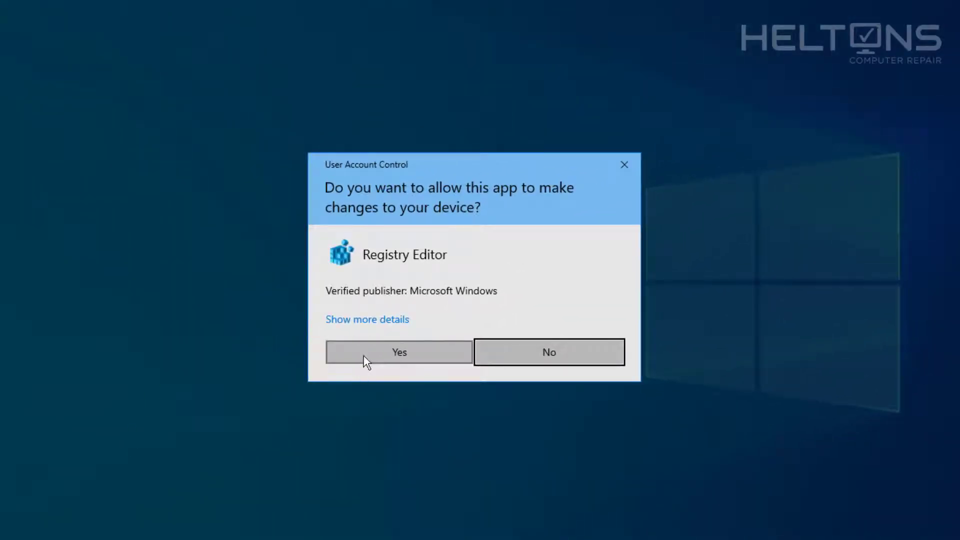
{"action": "left_click", "coordinate": [364, 356]}
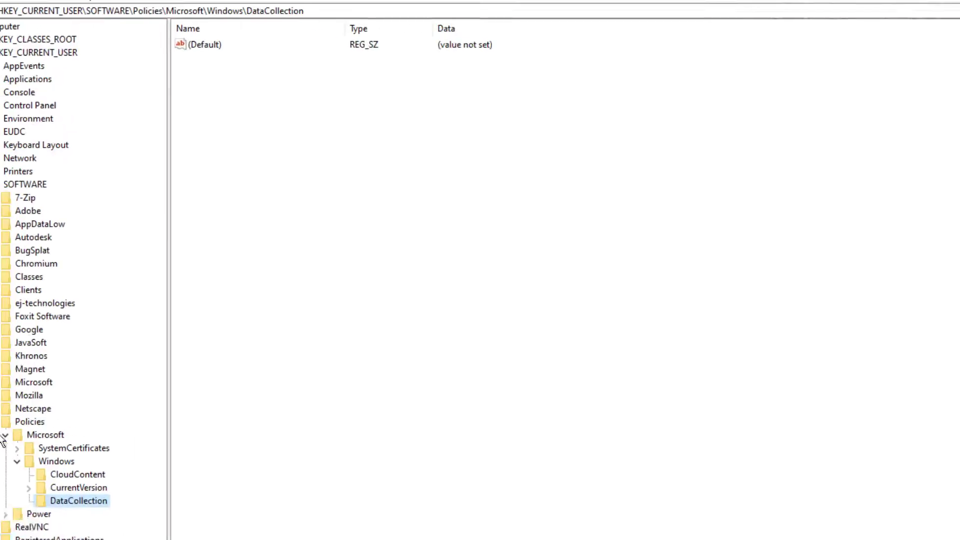
Step: Collapse the expanded registry tree back to the Computer root
{"action": "left_click", "coordinate": [45, 449]}
{"action": "left_click", "coordinate": [32, 214]}
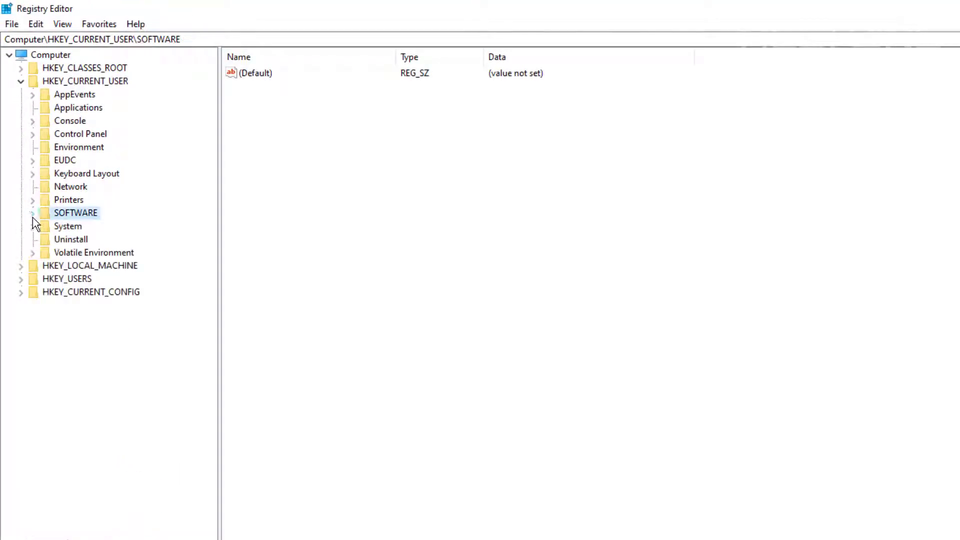
{"action": "left_click", "coordinate": [21, 81]}
{"action": "key", "text": "Left"}
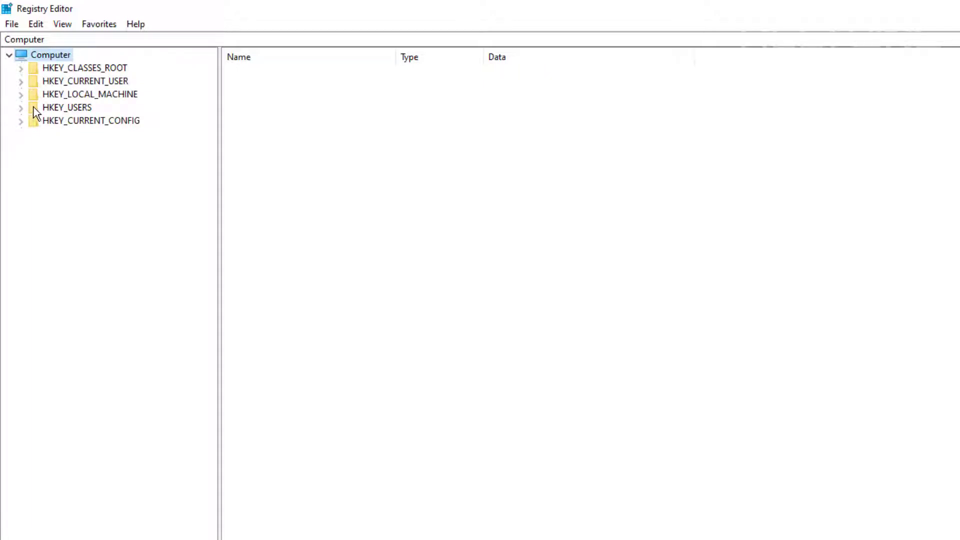
Step: Expand HKEY_CURRENT_USER > SOFTWARE > Policies > Microsoft > Windows to list its subkeys
{"action": "left_click", "coordinate": [21, 81]}
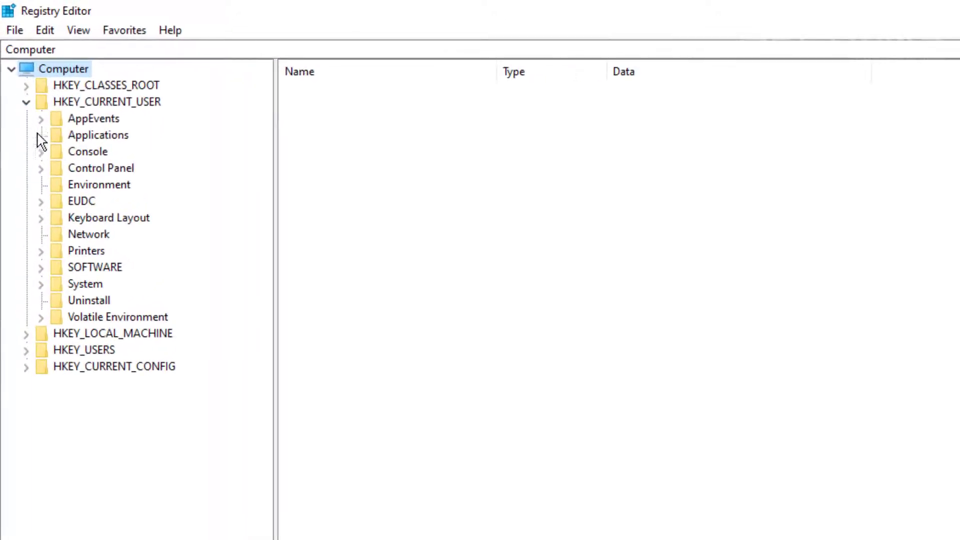
{"action": "left_click", "coordinate": [42, 268]}
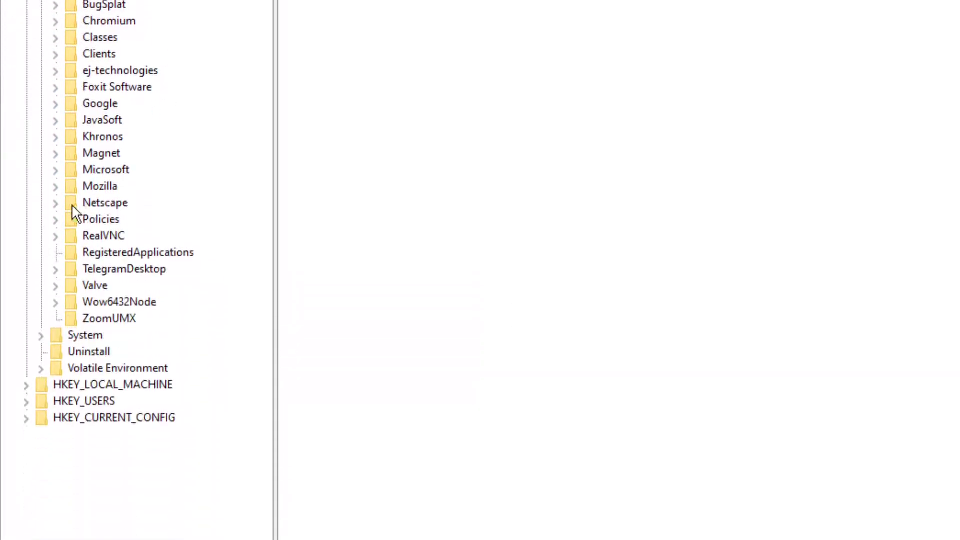
{"action": "left_click", "coordinate": [56, 220]}
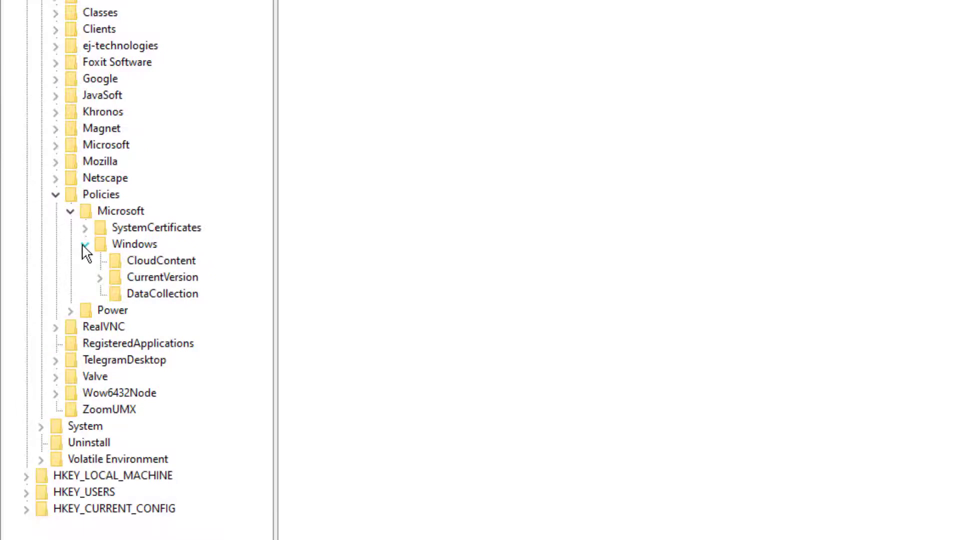
{"action": "left_click", "coordinate": [84, 245]}
{"action": "left_click", "coordinate": [70, 211]}
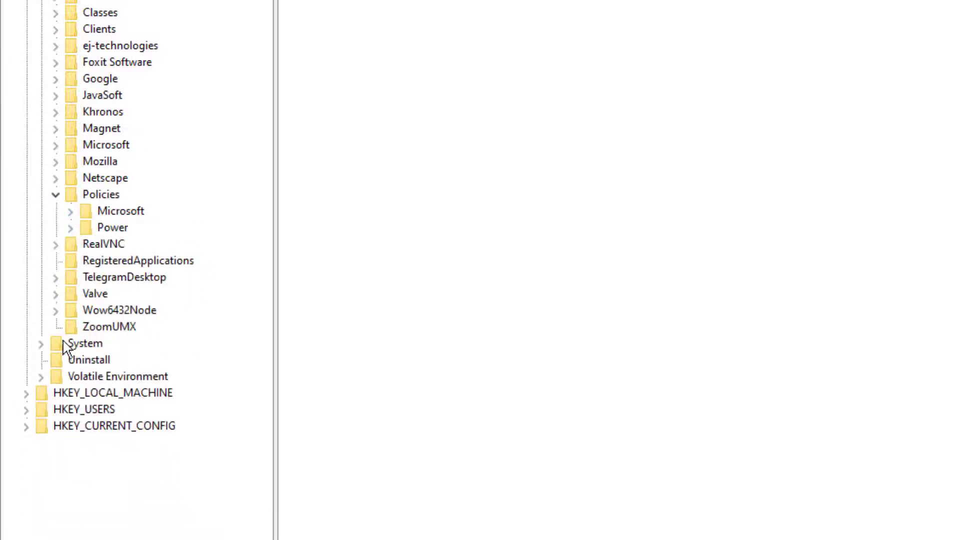
{"action": "left_click", "coordinate": [71, 212]}
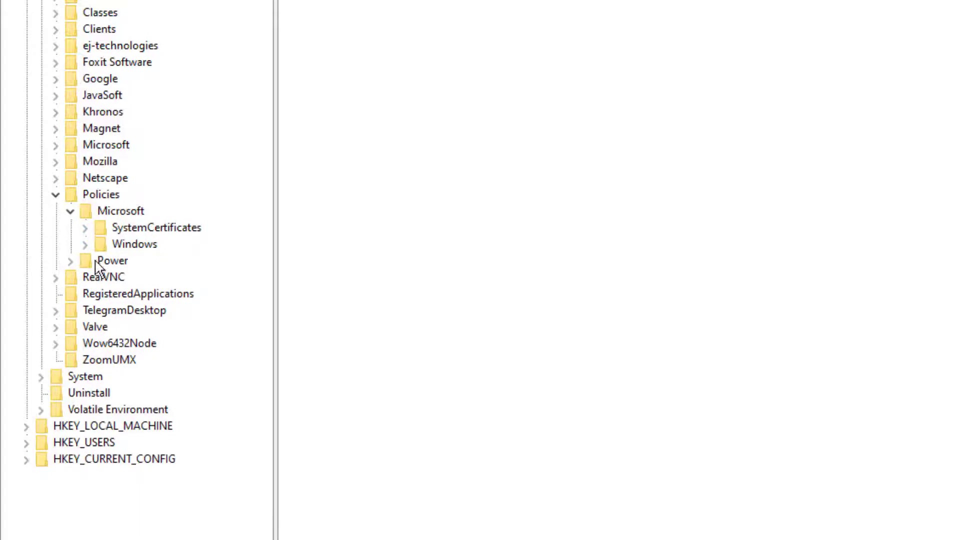
{"action": "left_click", "coordinate": [85, 245]}
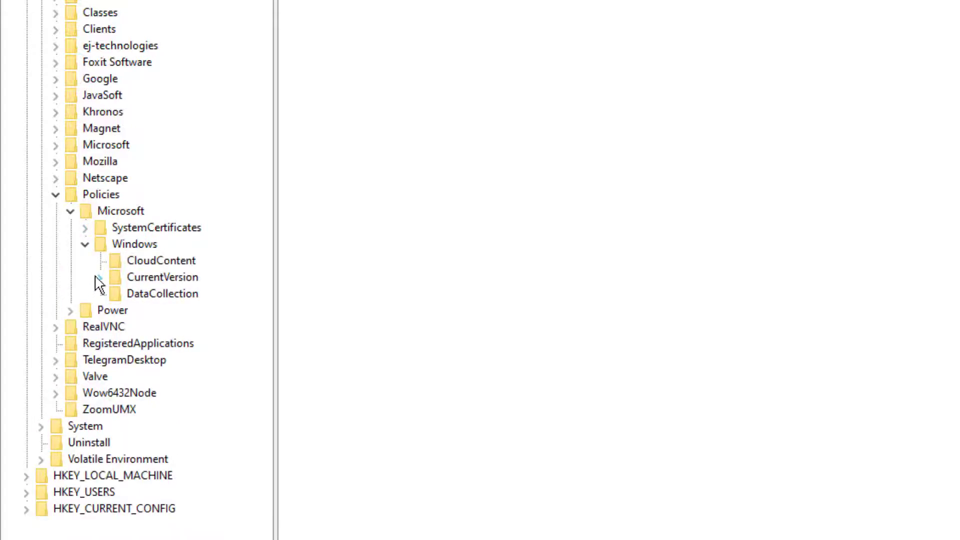
Step: Create a new key named 'Explorer' under the Policies\Microsoft\Windows key
{"action": "right_click", "coordinate": [113, 249]}
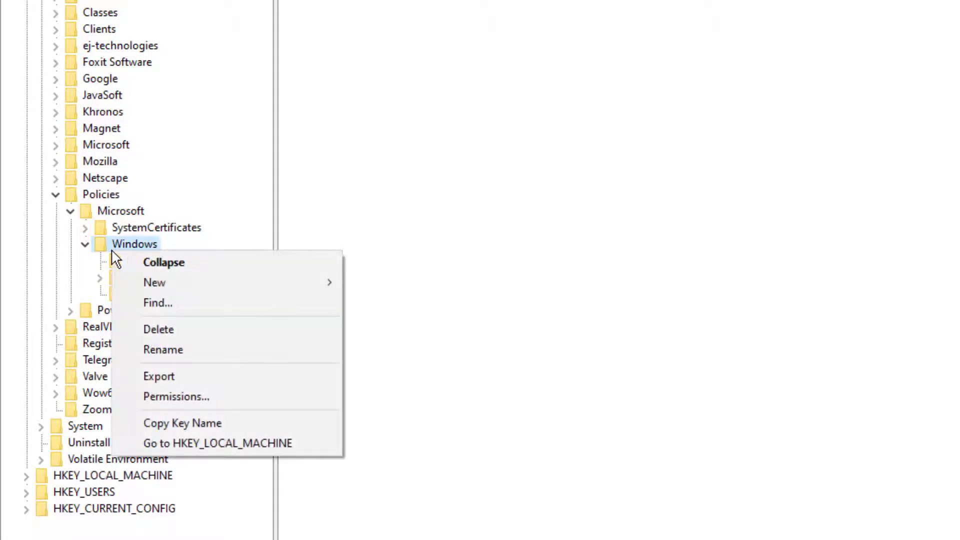
{"action": "mouse_move", "coordinate": [137, 282]}
{"action": "left_click", "coordinate": [374, 283]}
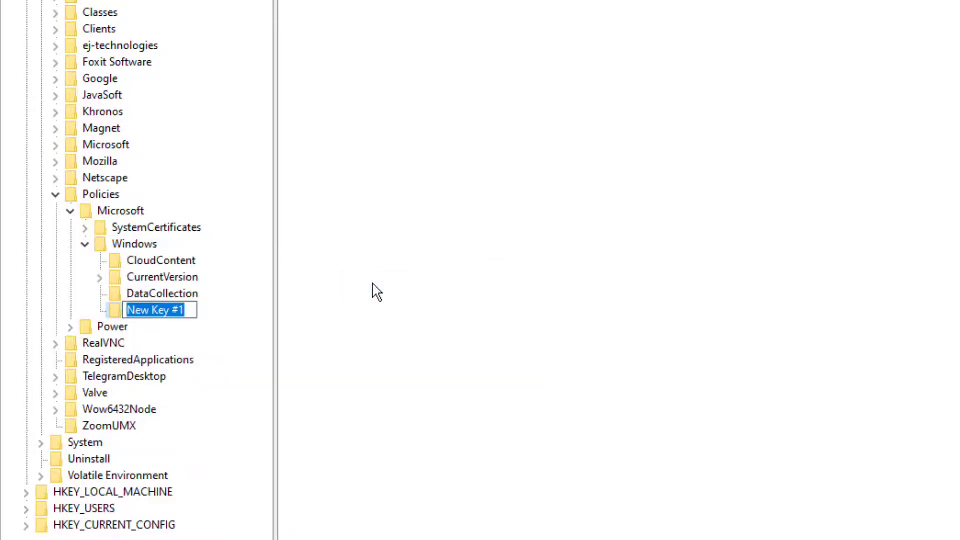
{"action": "type", "text": "Explorere"}
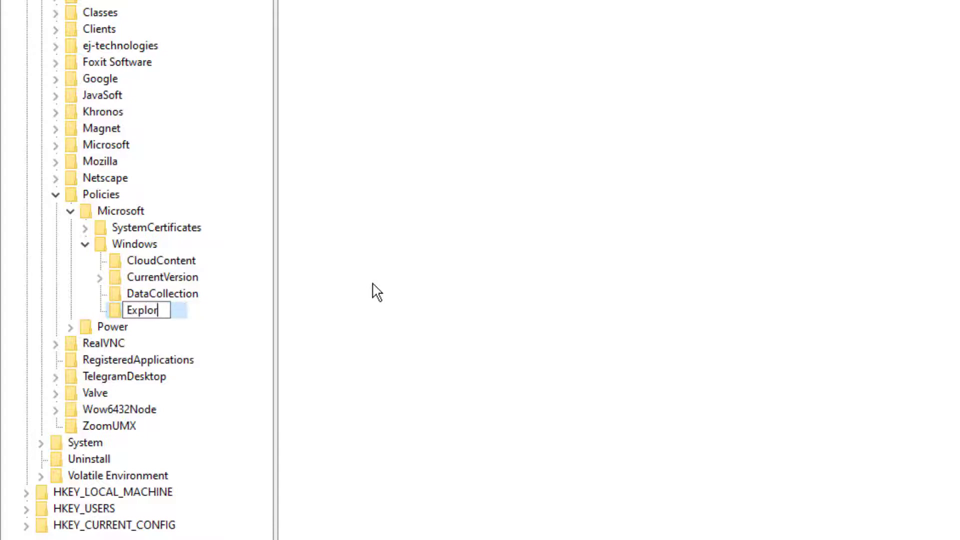
{"action": "key", "text": "BackSpace"}
{"action": "key", "text": "BackSpace"}
{"action": "key", "text": "BackSpace"}
{"action": "type", "text": "er"}
{"action": "key", "text": "Return"}
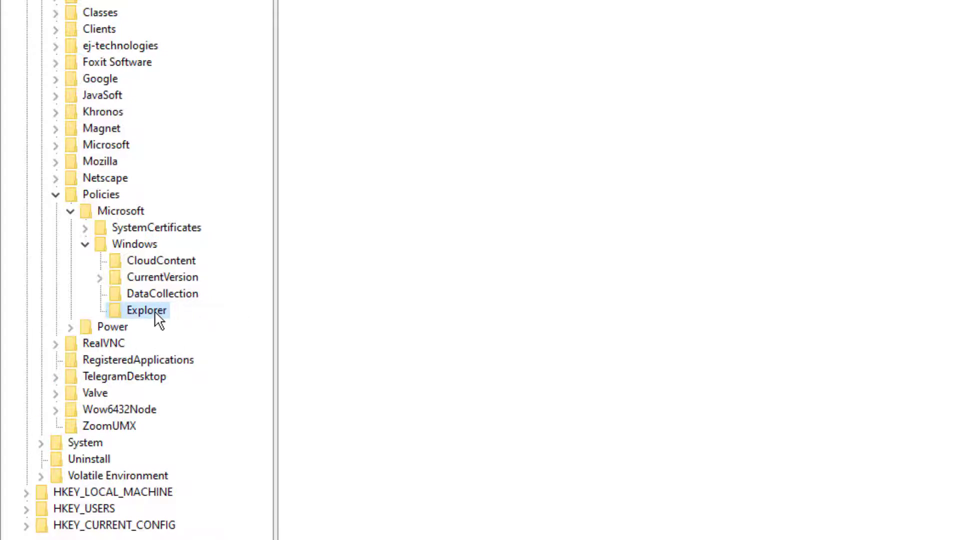
Step: Add a DWORD (32-bit) value named 'DisableNotificationCenter' to the Explorer key
{"action": "right_click", "coordinate": [416, 300]}
{"action": "left_click", "coordinate": [399, 295]}
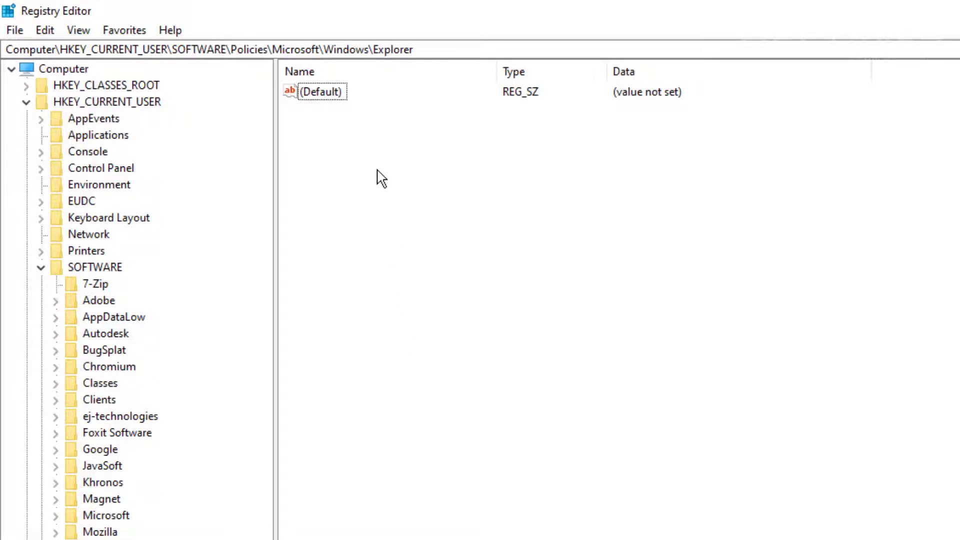
{"action": "right_click", "coordinate": [346, 175]}
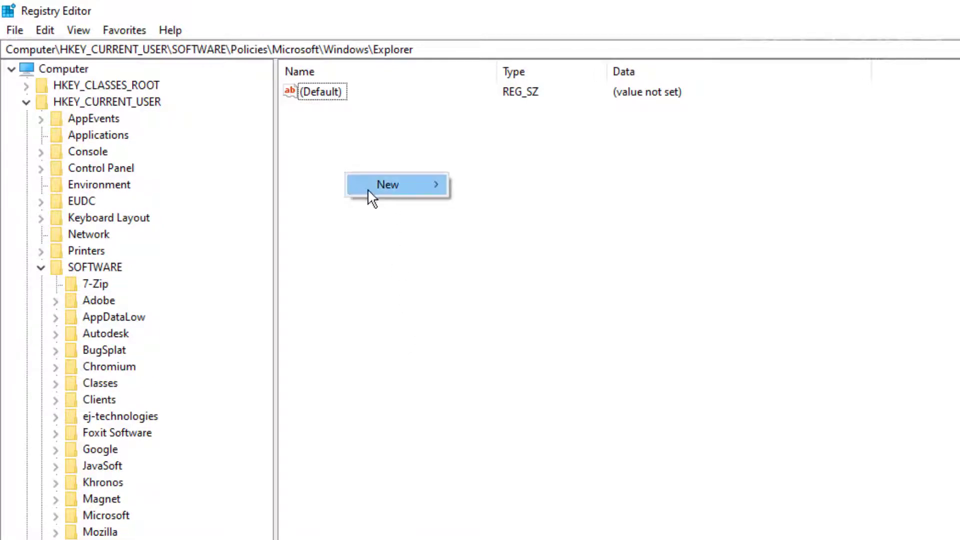
{"action": "mouse_move", "coordinate": [369, 188]}
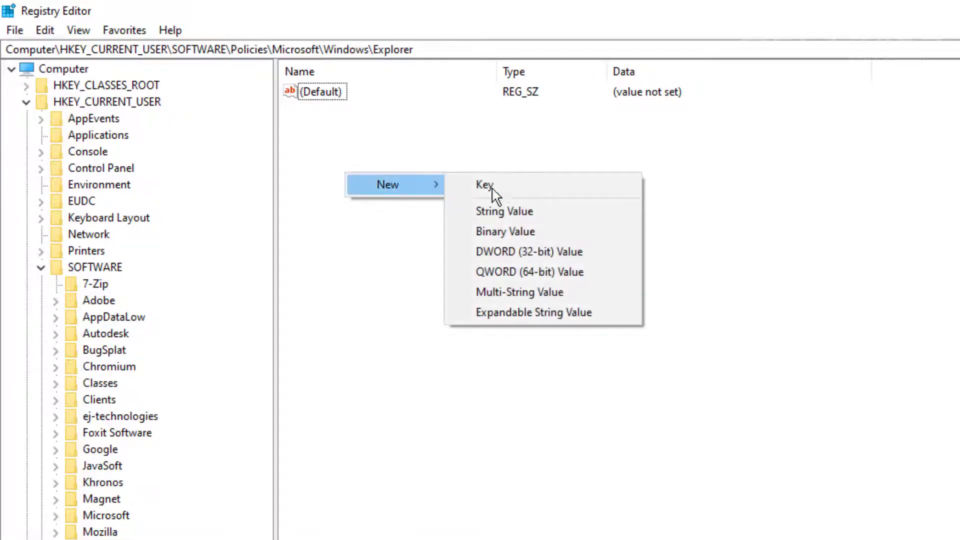
{"action": "left_click", "coordinate": [599, 257]}
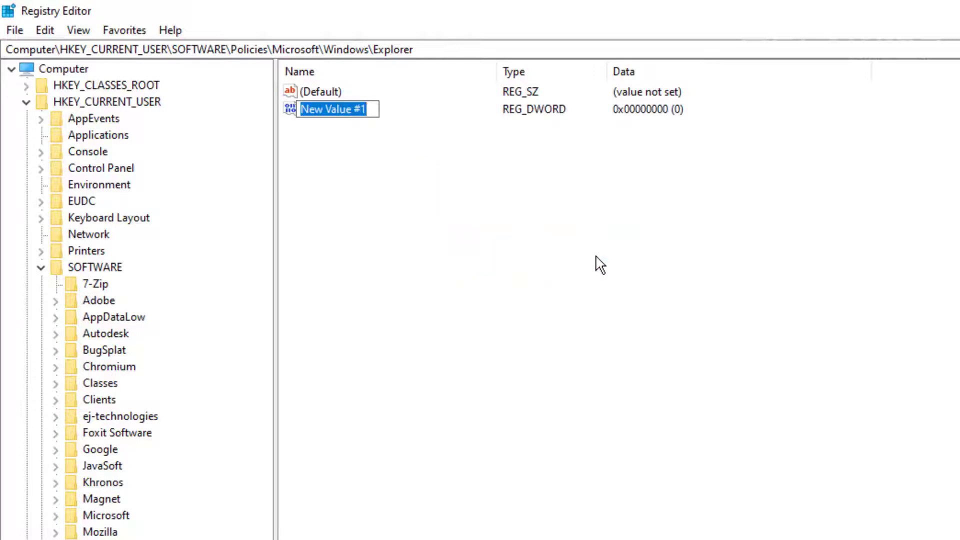
{"action": "type", "text": "Disable"}
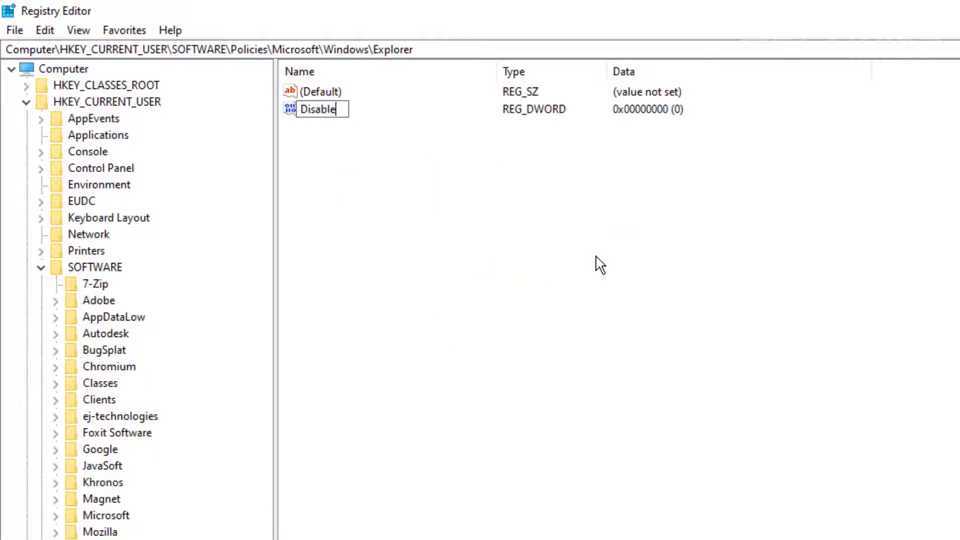
{"action": "type", "text": "Notification"}
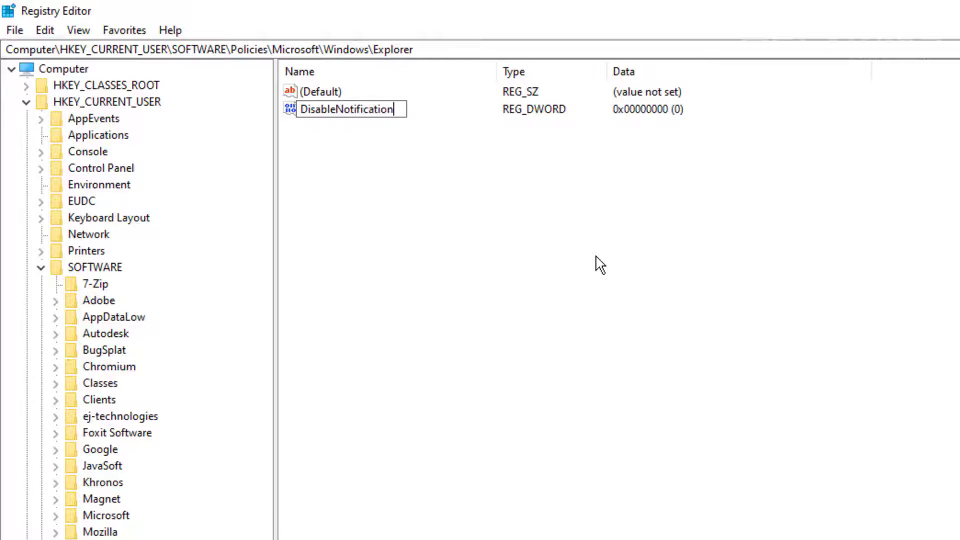
{"action": "type", "text": "Center"}
{"action": "key", "text": "Return"}
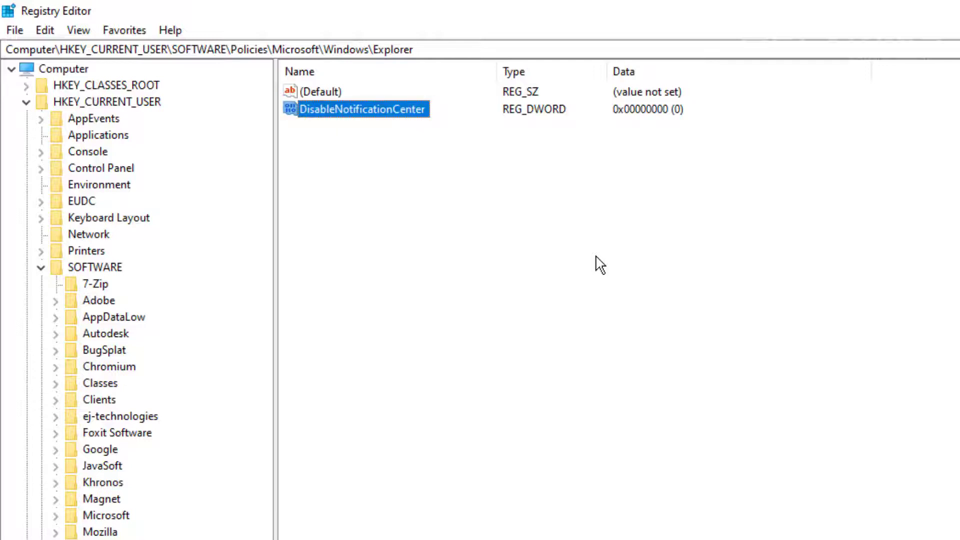
Step: Set DisableNotificationCenter's value data to 1 and reopen it to confirm
{"action": "double_click", "coordinate": [389, 106]}
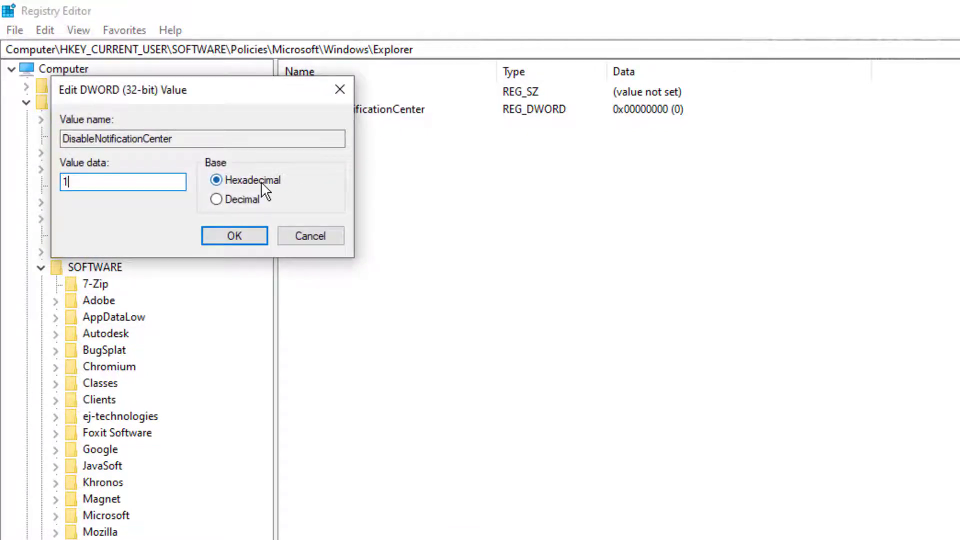
{"action": "left_click", "coordinate": [234, 235]}
{"action": "right_click", "coordinate": [370, 105]}
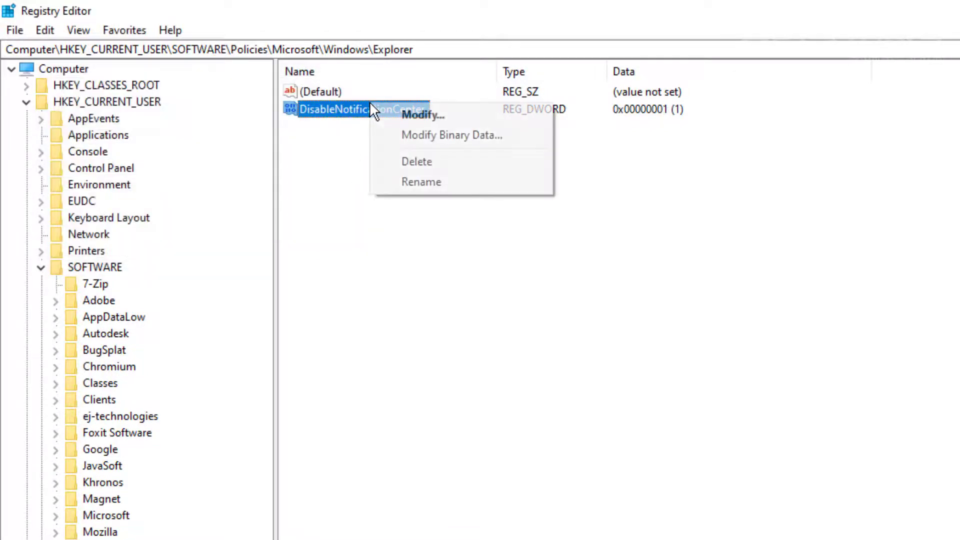
{"action": "left_click", "coordinate": [383, 115]}
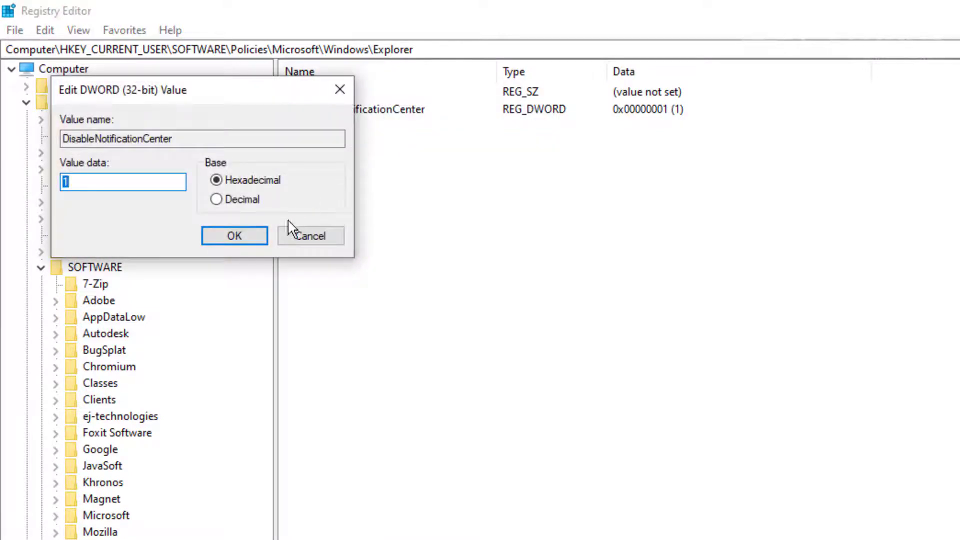
{"action": "left_click", "coordinate": [264, 241]}
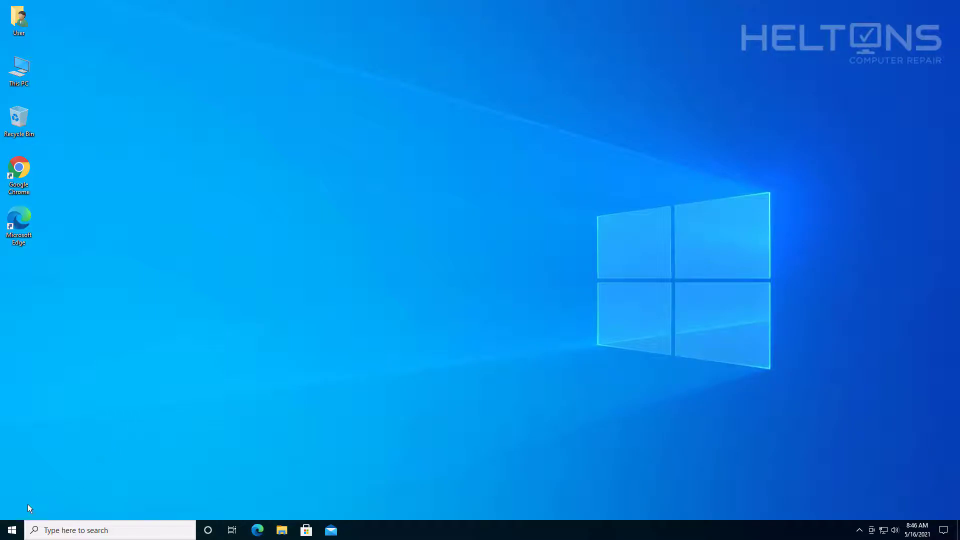
Step: Sign out of Windows from the Start menu's account options and sign back in
{"action": "left_click", "coordinate": [15, 534]}
{"action": "mouse_move", "coordinate": [29, 493]}
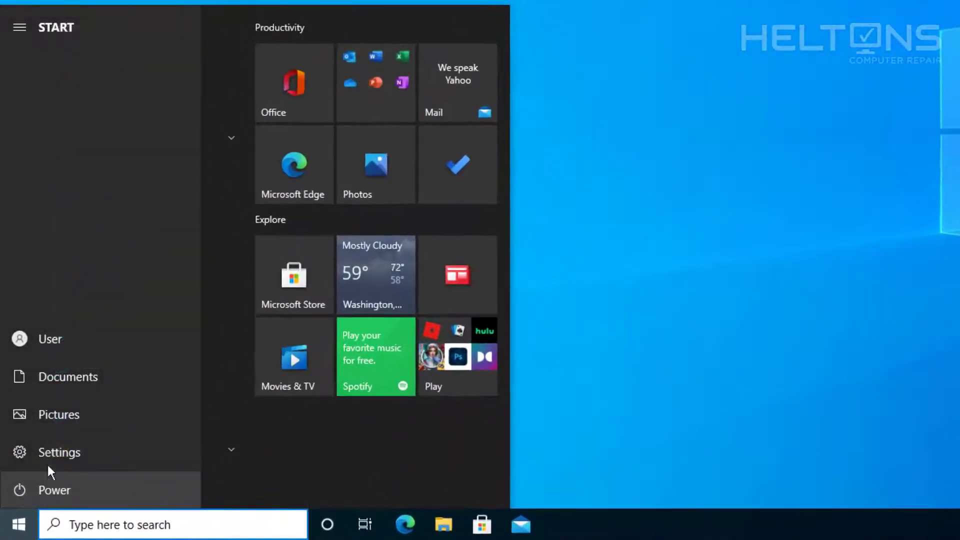
{"action": "left_click", "coordinate": [80, 336]}
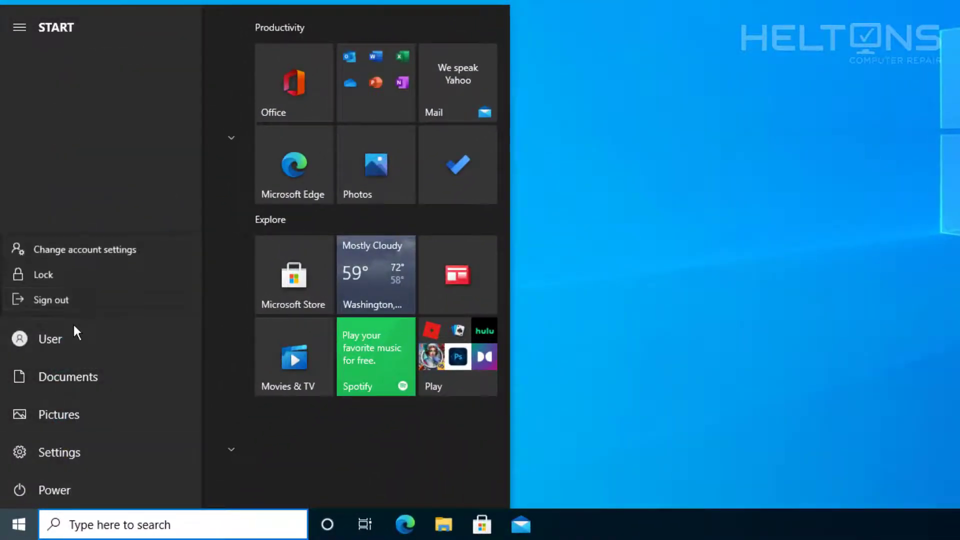
{"action": "left_click", "coordinate": [75, 299]}
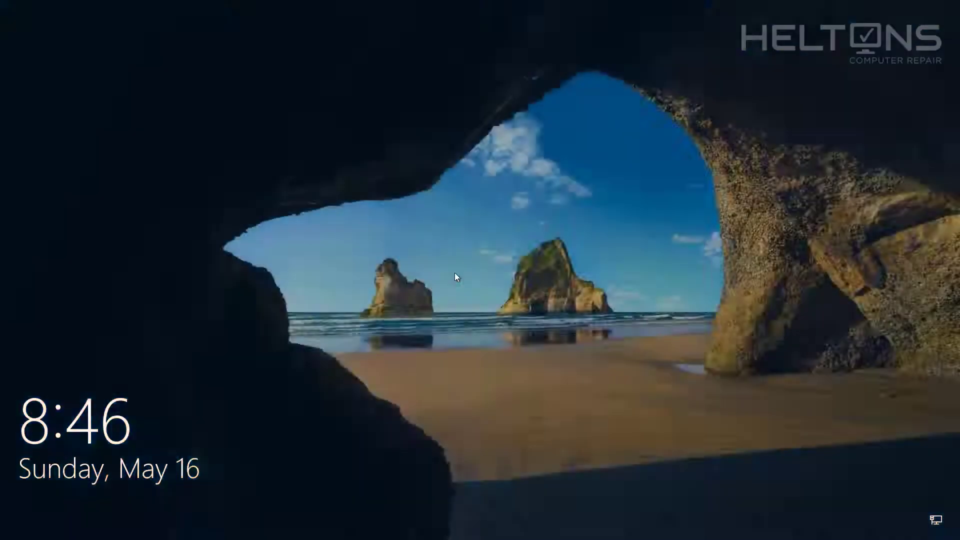
{"action": "left_click", "coordinate": [452, 275]}
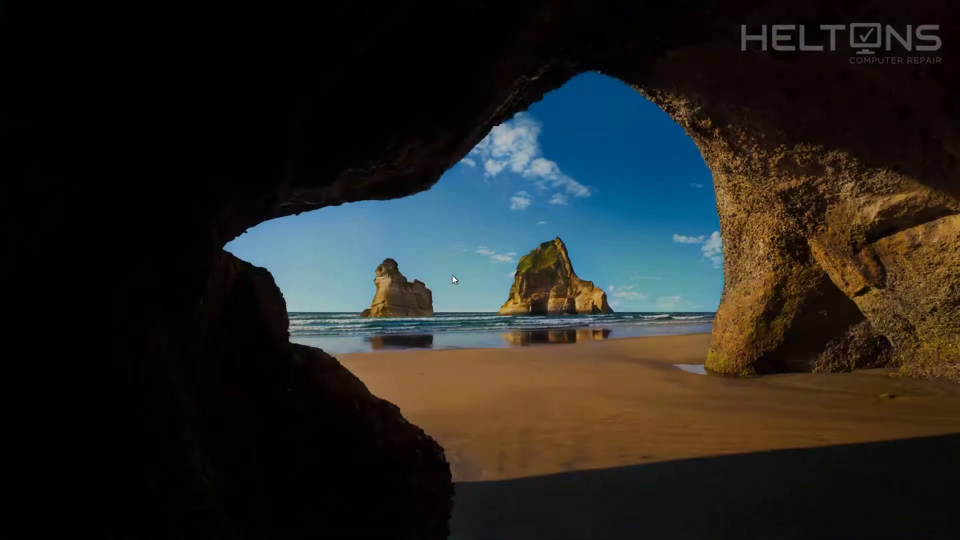
{"action": "left_click", "coordinate": [472, 302]}
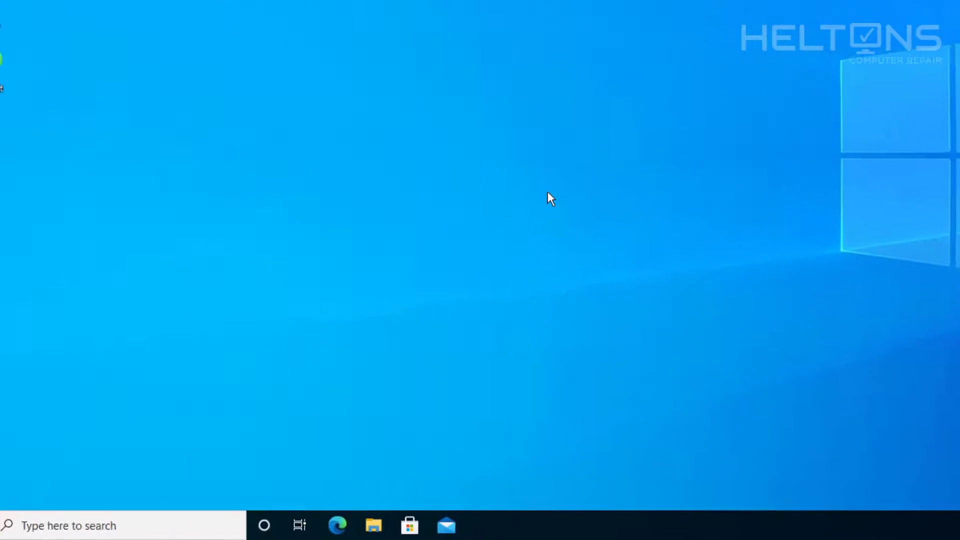
Step: Return to Settings > Personalization > Taskbar's system icons page to inspect the Action Center switch
{"action": "key", "text": "super"}
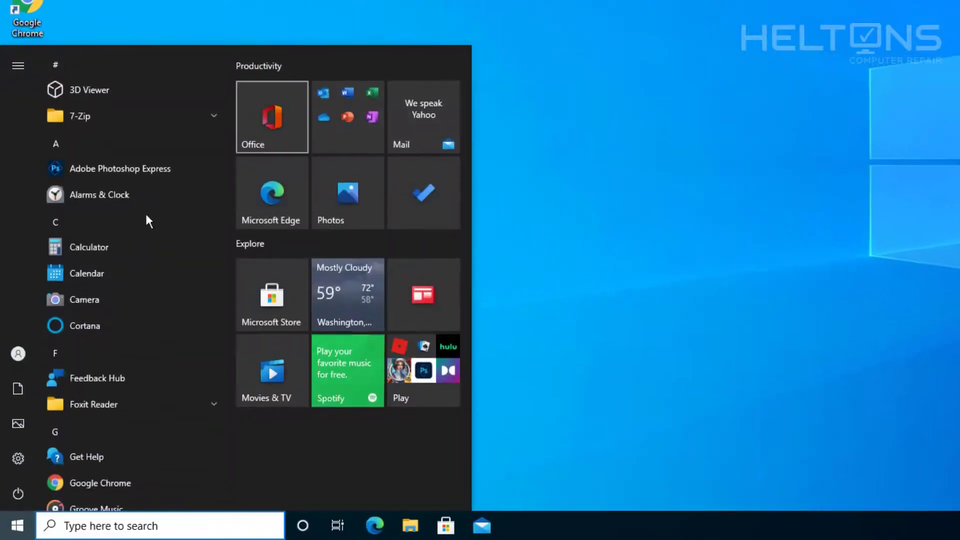
{"action": "left_click", "coordinate": [27, 465]}
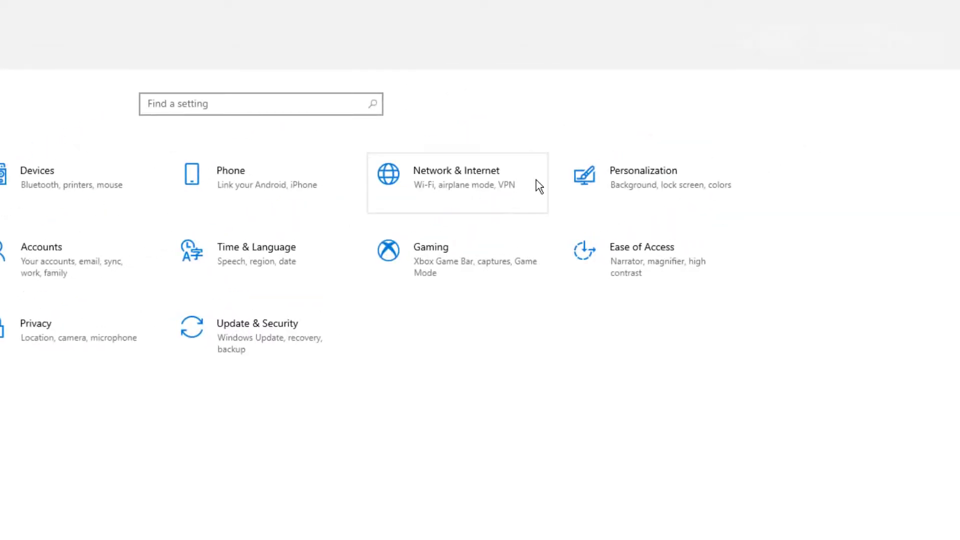
{"action": "left_click", "coordinate": [610, 183]}
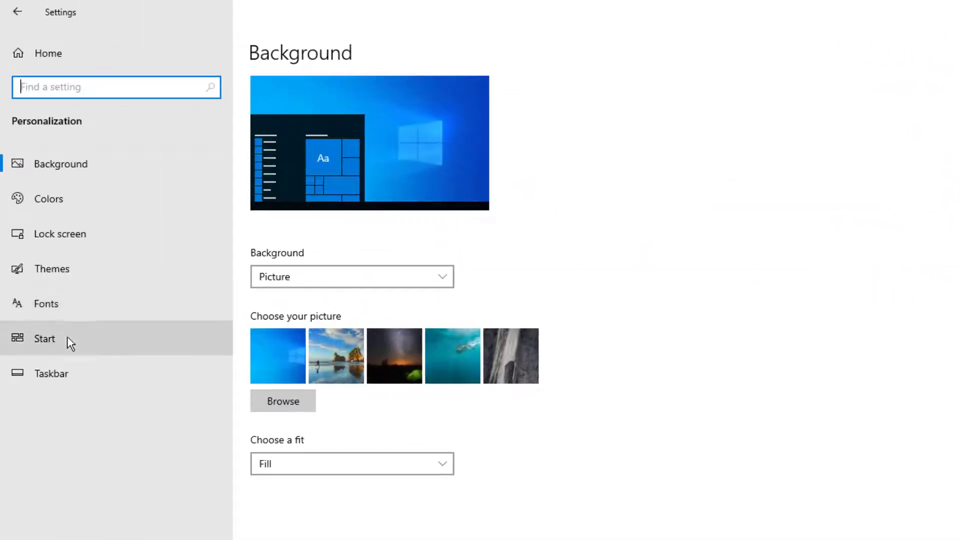
{"action": "left_click", "coordinate": [75, 371]}
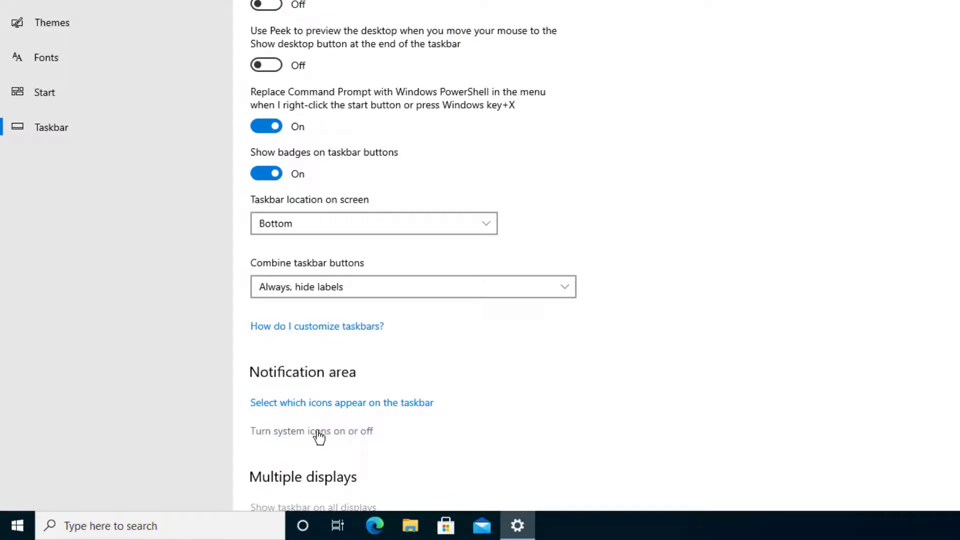
{"action": "left_click", "coordinate": [318, 435]}
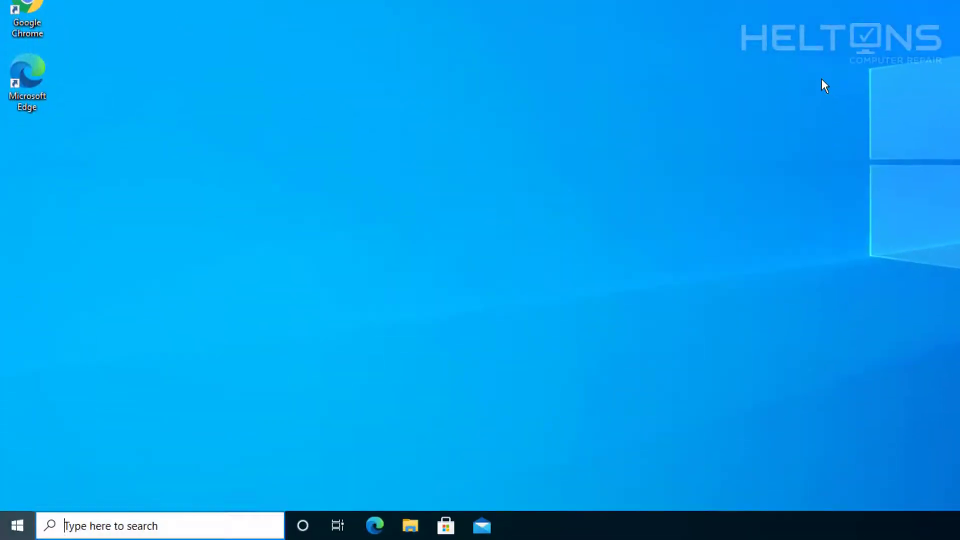
Step: Relaunch Registry Editor via 'regedit' search with administrator approval
{"action": "key", "text": "super"}
{"action": "type", "text": "re"}
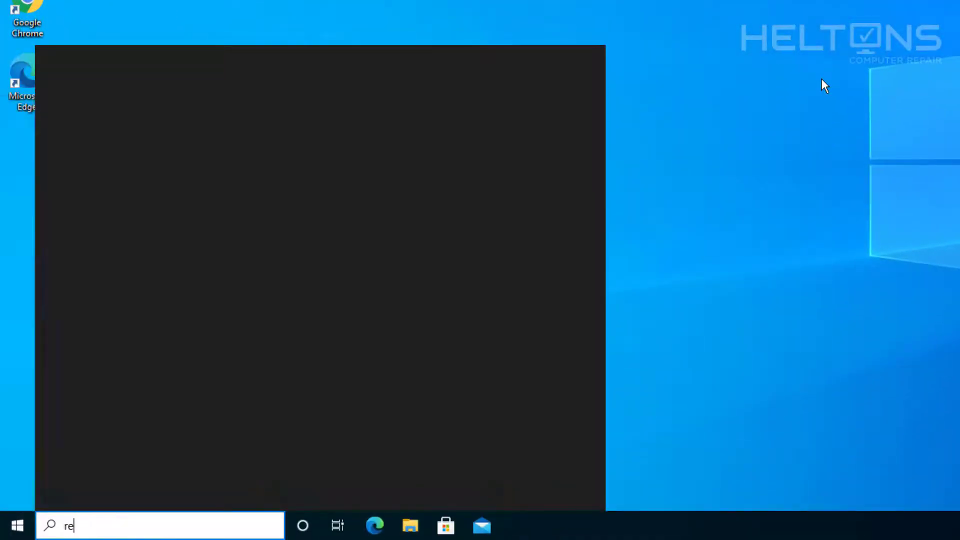
{"action": "type", "text": "gedit"}
{"action": "key", "text": "Return"}
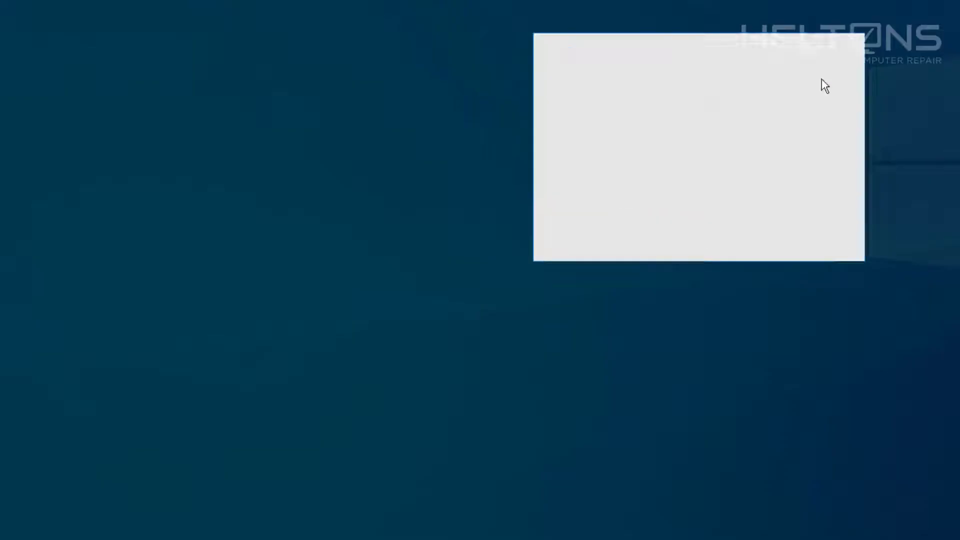
{"action": "left_click", "coordinate": [418, 339]}
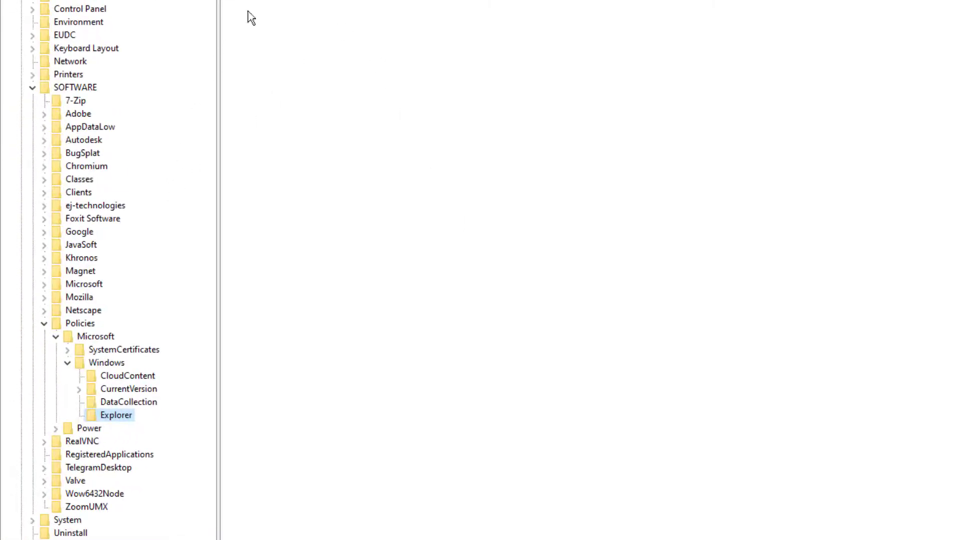
Step: Change DisableNotificationCenter's data to 0, then delete the value
{"action": "left_click", "coordinate": [358, 89]}
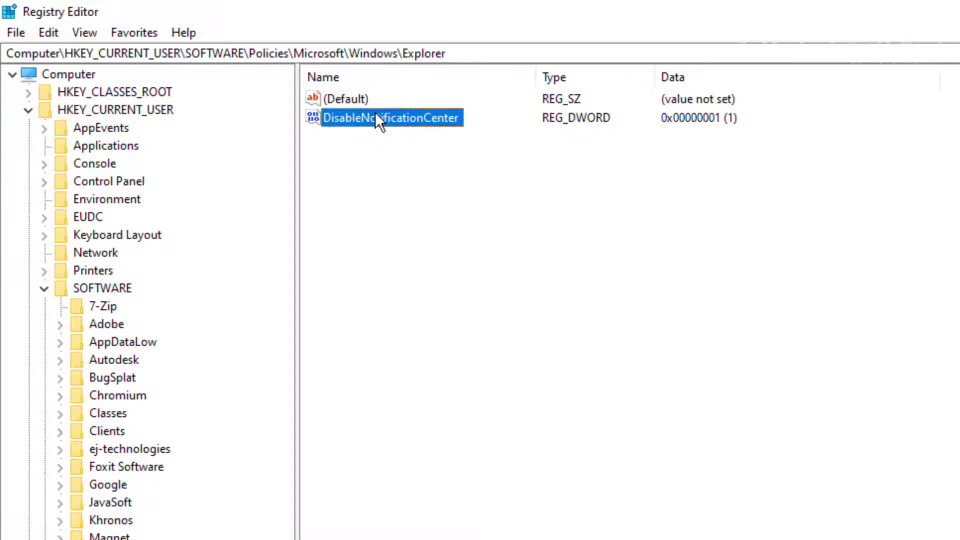
{"action": "double_click", "coordinate": [375, 113]}
{"action": "type", "text": "0"}
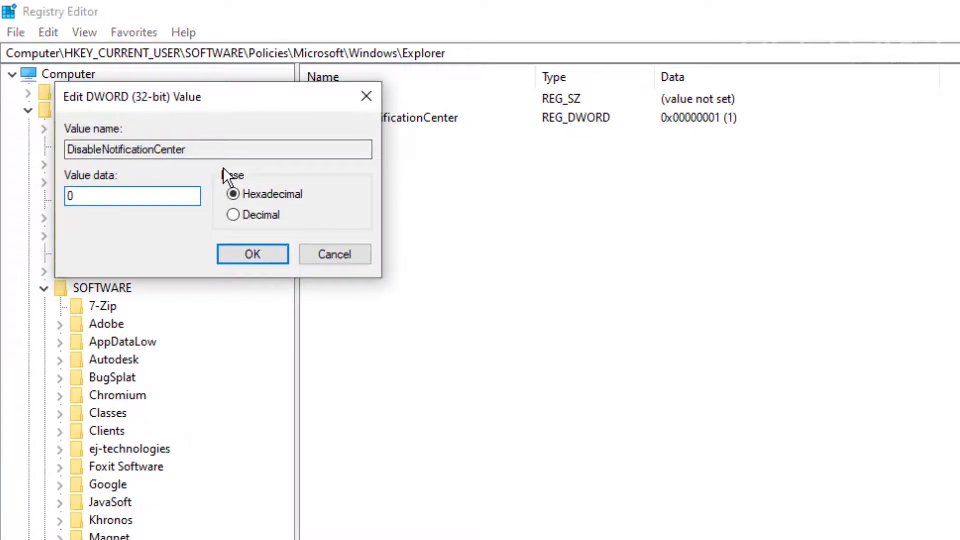
{"action": "key", "text": "Return"}
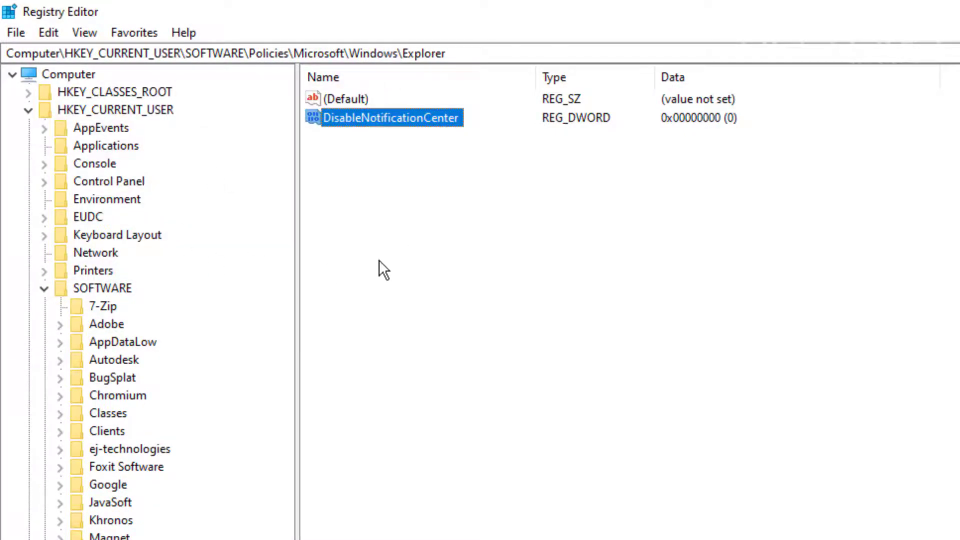
{"action": "right_click", "coordinate": [336, 122]}
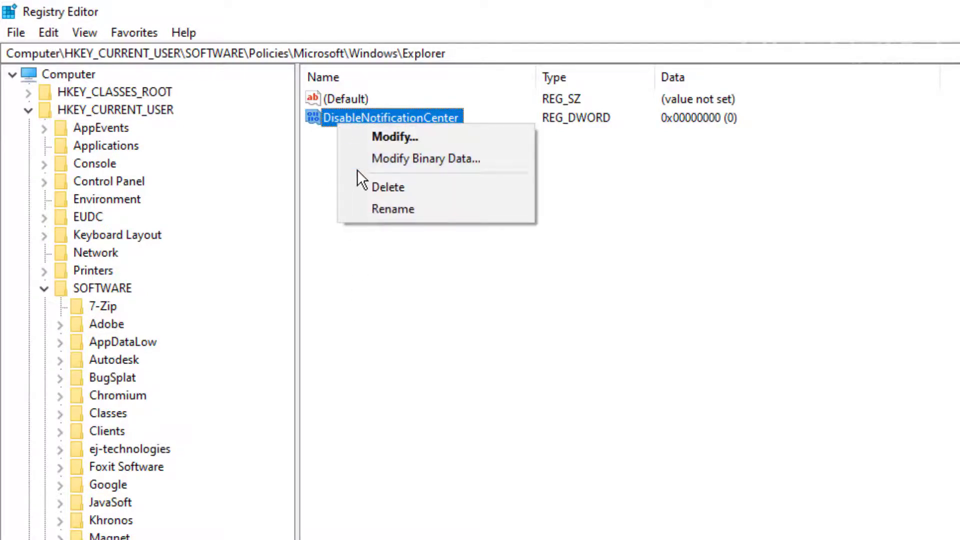
{"action": "left_click", "coordinate": [365, 185]}
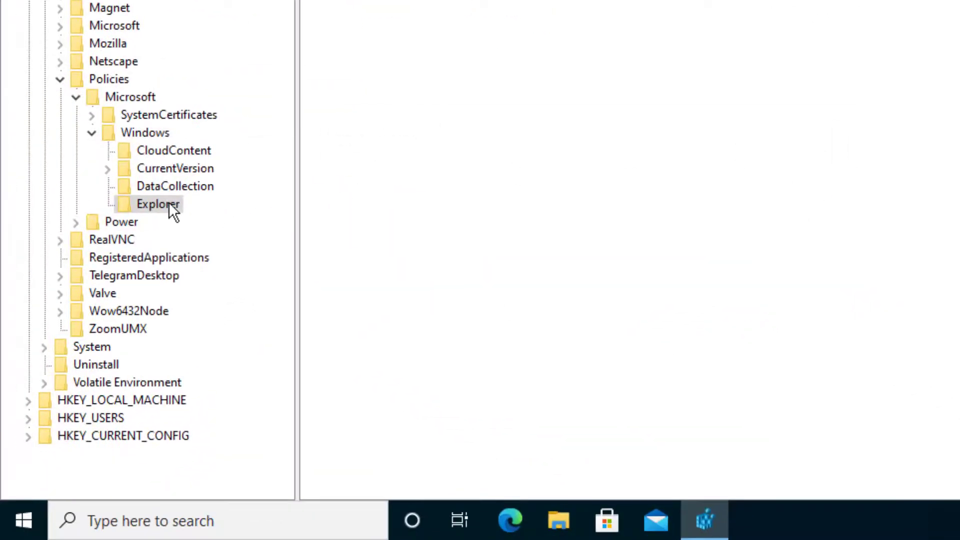
Step: Delete the Explorer key and collapse the tree back up to HKEY_CURRENT_USER
{"action": "right_click", "coordinate": [168, 202]}
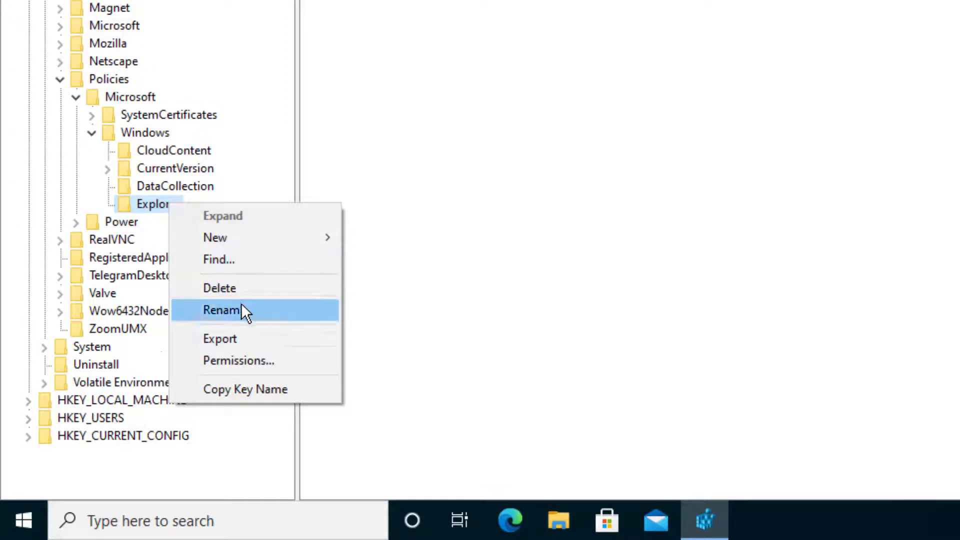
{"action": "left_click", "coordinate": [219, 288]}
{"action": "left_click", "coordinate": [535, 281]}
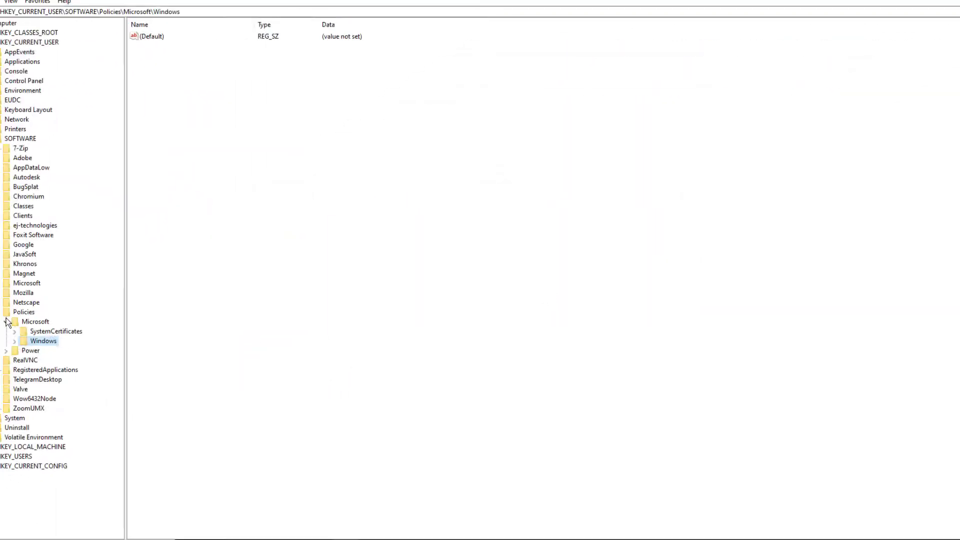
{"action": "left_click", "coordinate": [38, 316]}
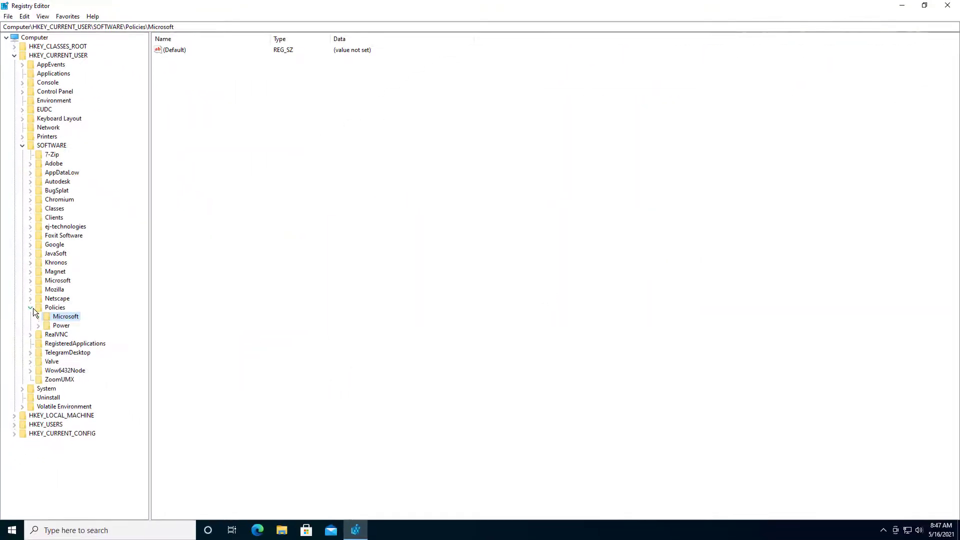
{"action": "left_click", "coordinate": [30, 308]}
{"action": "left_click", "coordinate": [21, 146]}
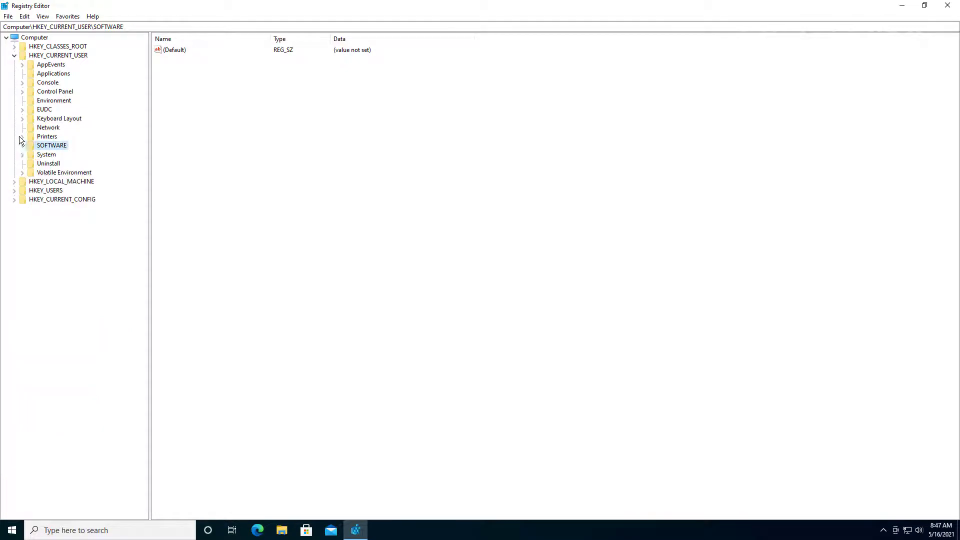
{"action": "left_click", "coordinate": [15, 56]}
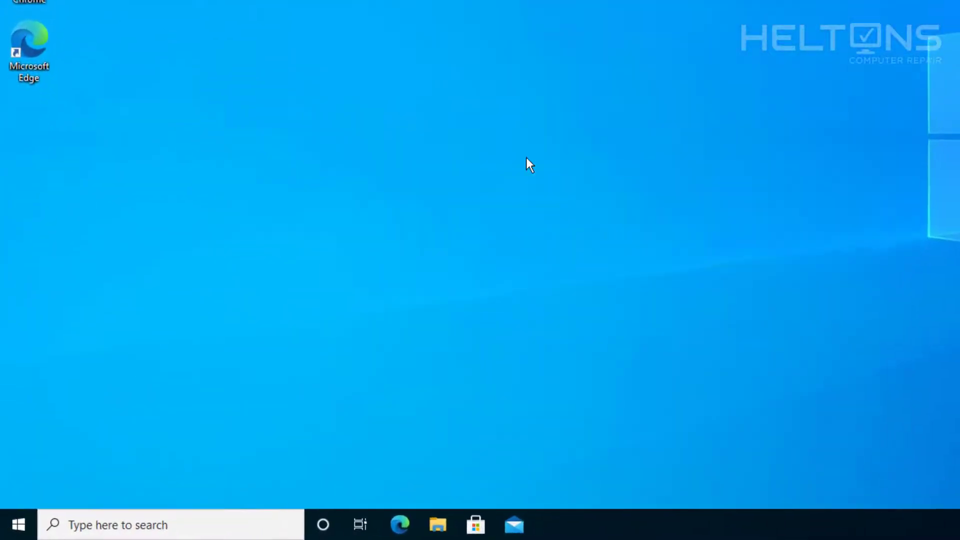
Step: Sign out through the Start menu's account options and sign back in to the desktop
{"action": "left_click", "coordinate": [19, 523]}
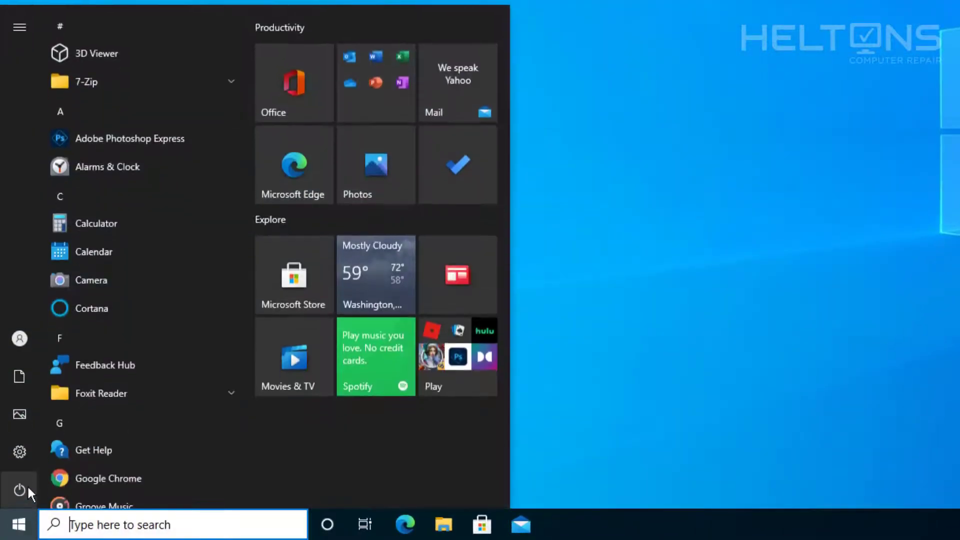
{"action": "left_click", "coordinate": [29, 489]}
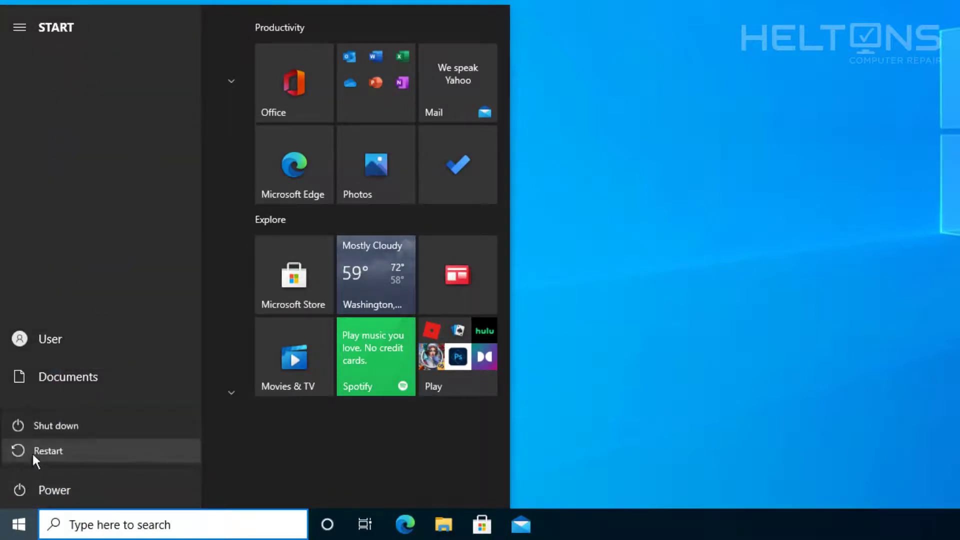
{"action": "left_click", "coordinate": [77, 334]}
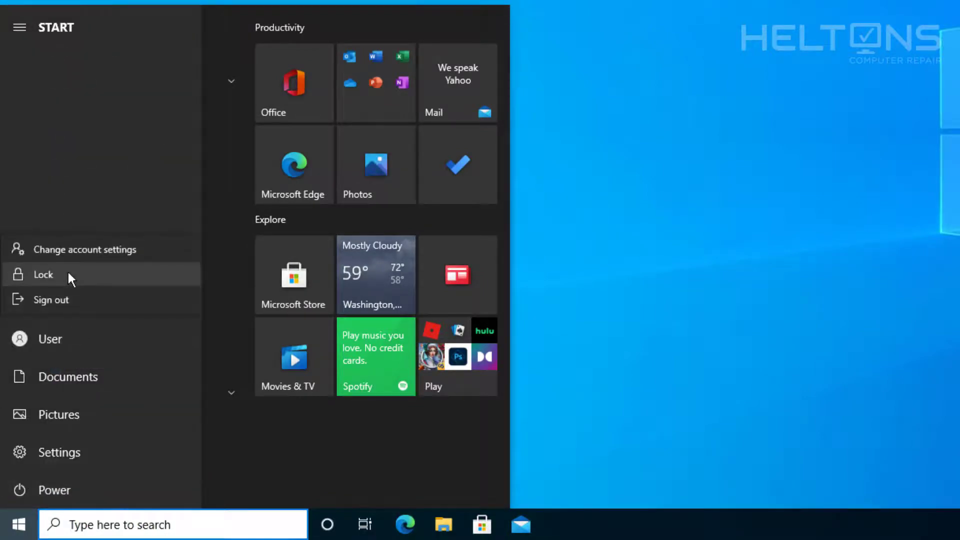
{"action": "left_click", "coordinate": [70, 298]}
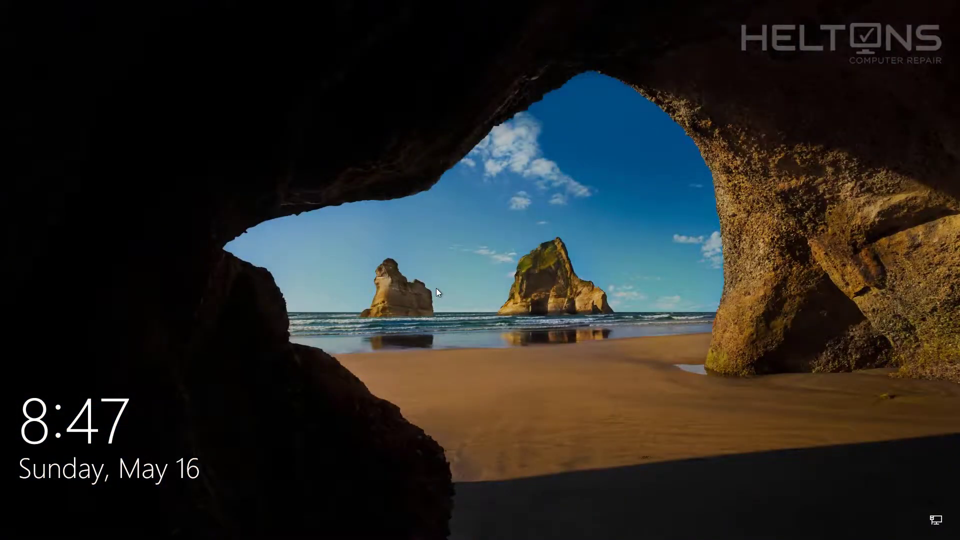
{"action": "left_click", "coordinate": [436, 288]}
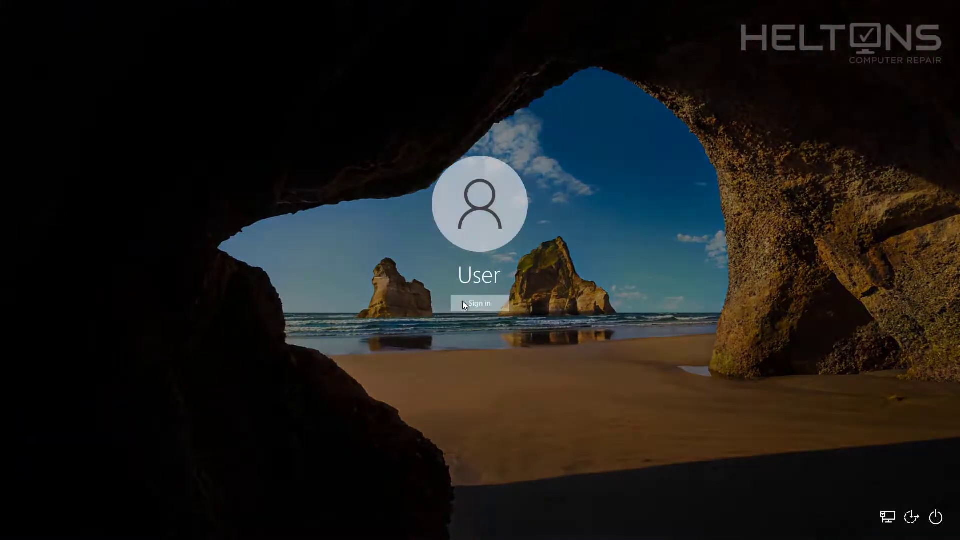
{"action": "left_click", "coordinate": [463, 301]}
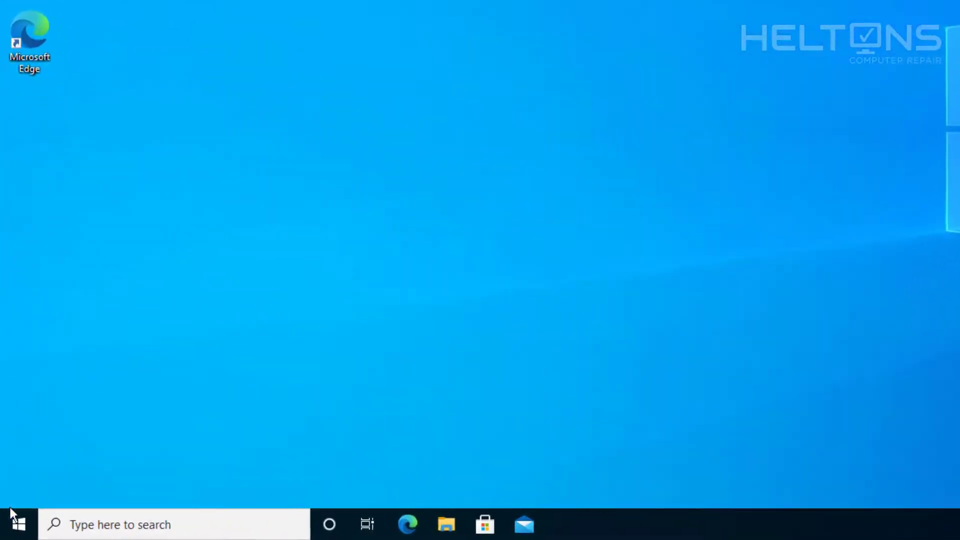
Step: Launch the gpedit Group Policy Editor maximized, with a wider tree pane
{"action": "left_click", "coordinate": [19, 524]}
{"action": "left_click", "coordinate": [95, 525]}
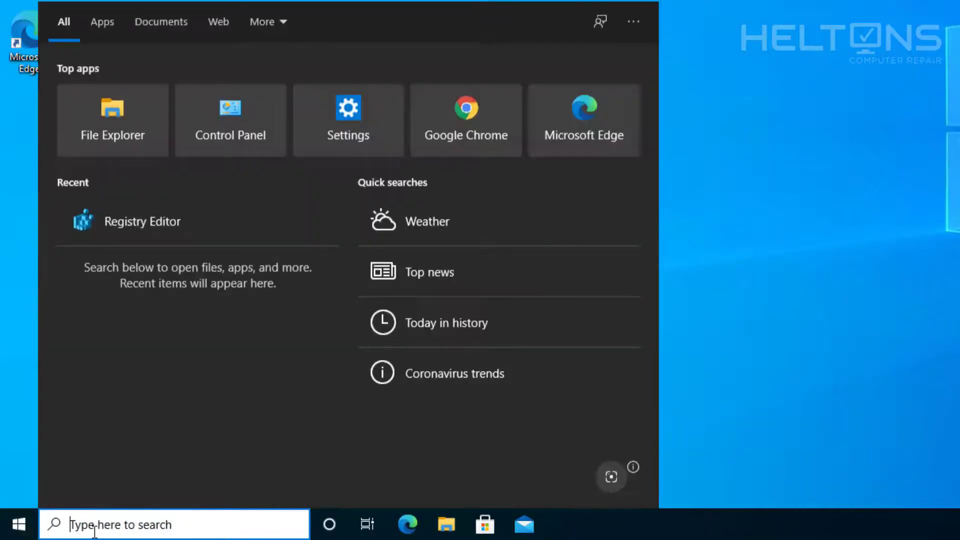
{"action": "type", "text": "gpedit"}
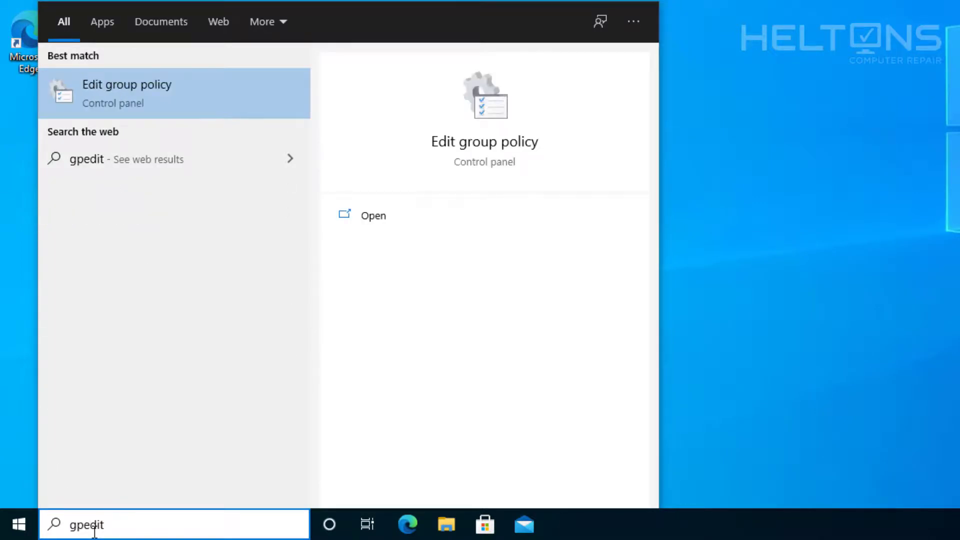
{"action": "key", "text": "Return"}
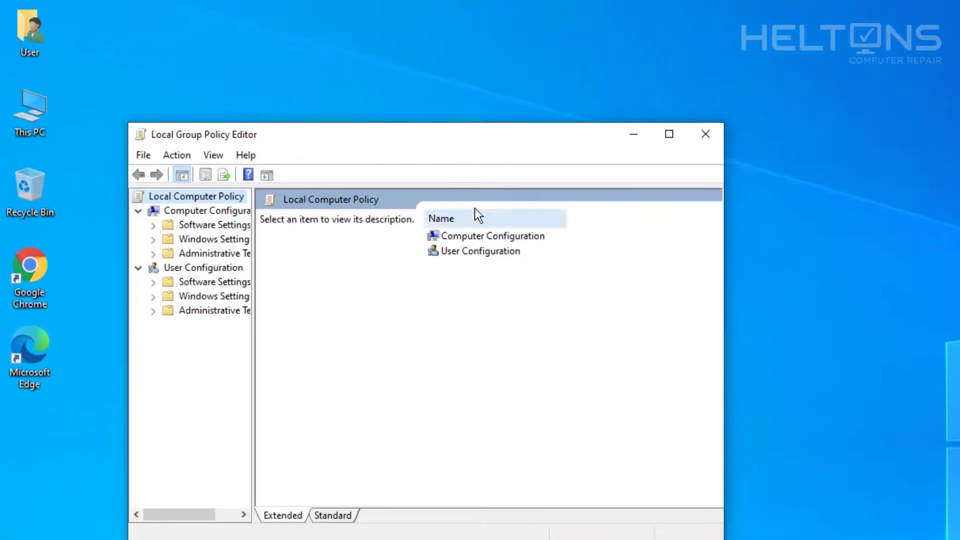
{"action": "left_click", "coordinate": [662, 135]}
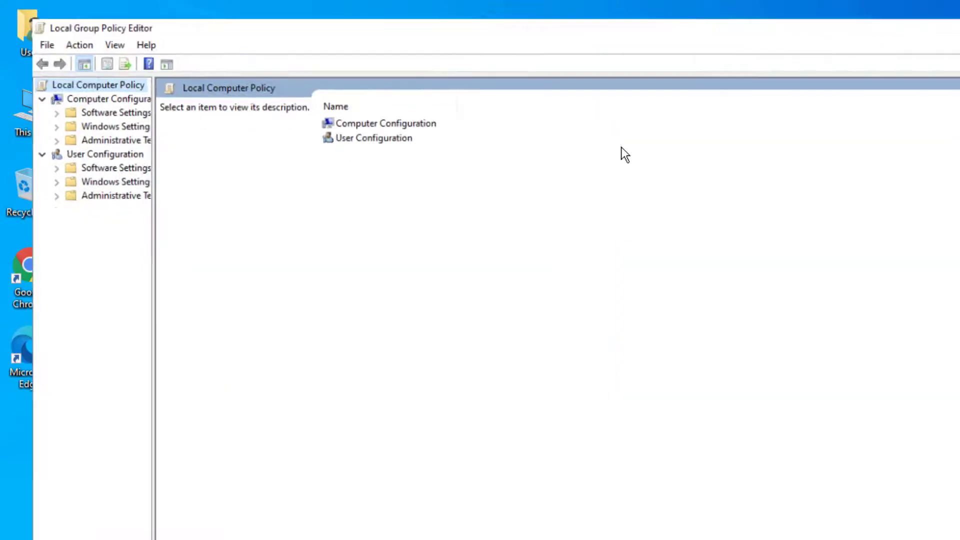
{"action": "left_click_drag", "start_coordinate": [124, 256], "coordinate": [222, 277]}
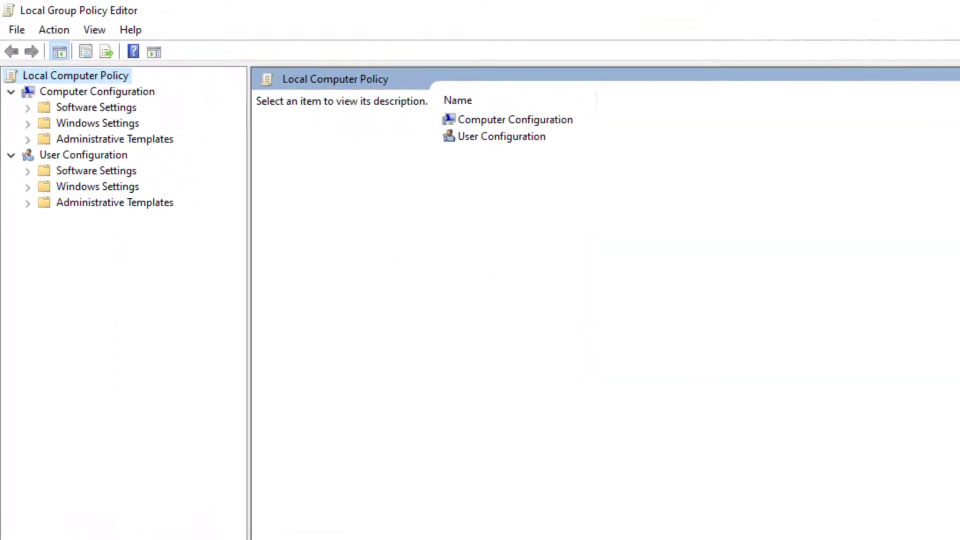
Step: Open User Configuration > Administrative Templates > Start Menu and Taskbar and sort policies by Setting
{"action": "left_click", "coordinate": [77, 156]}
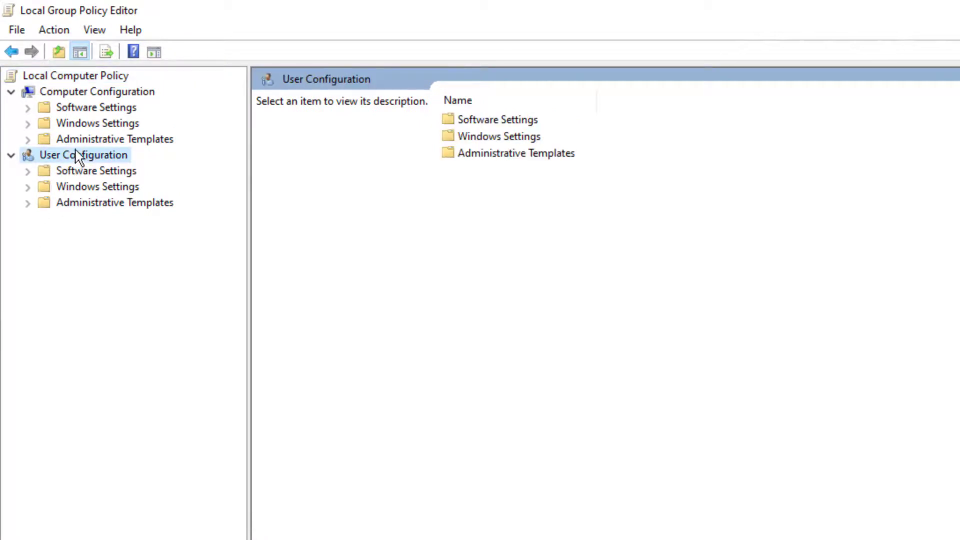
{"action": "double_click", "coordinate": [62, 207]}
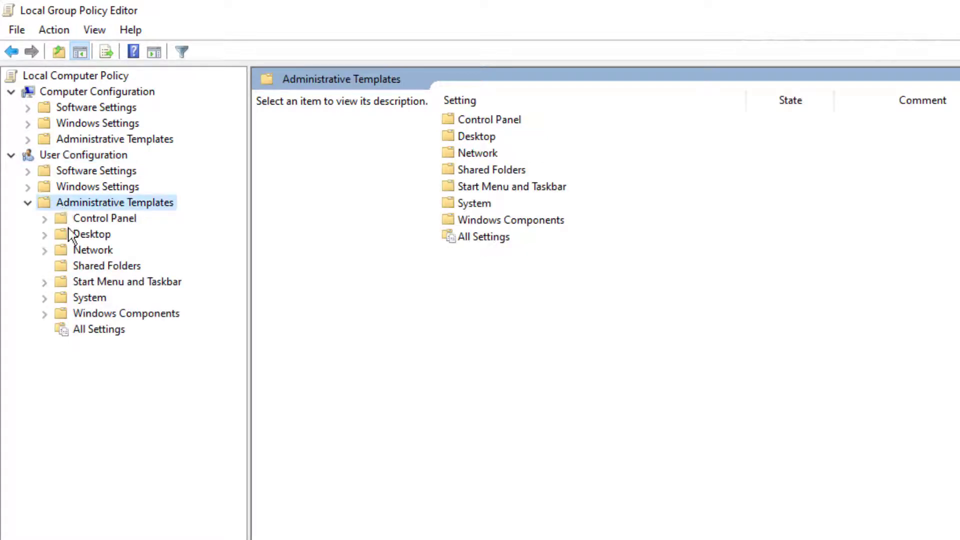
{"action": "left_click", "coordinate": [98, 282]}
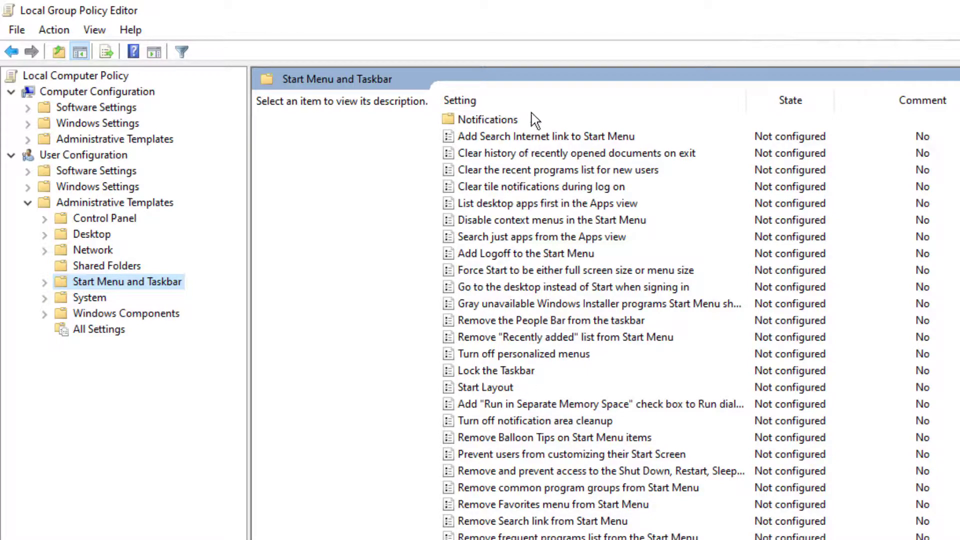
{"action": "left_click", "coordinate": [538, 97]}
{"action": "left_click", "coordinate": [538, 98]}
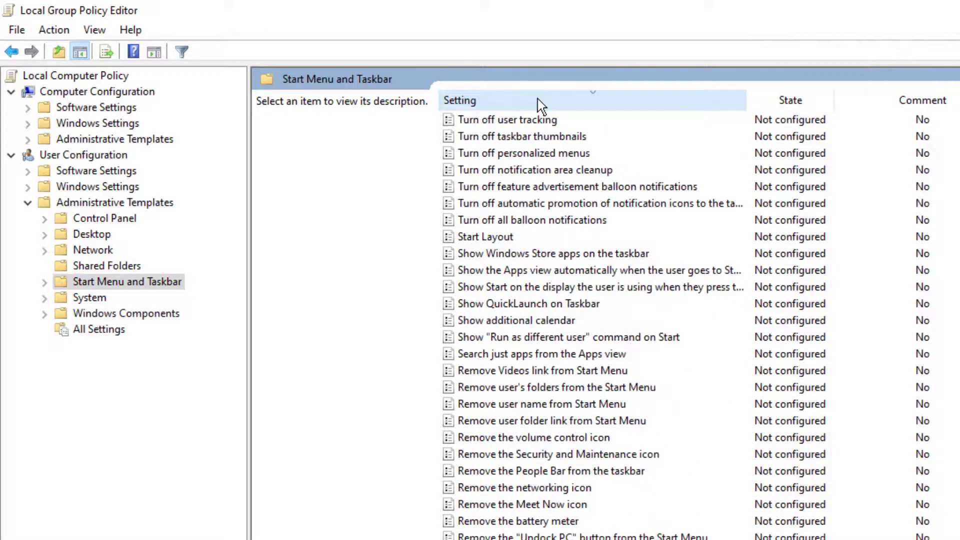
{"action": "left_click", "coordinate": [537, 102]}
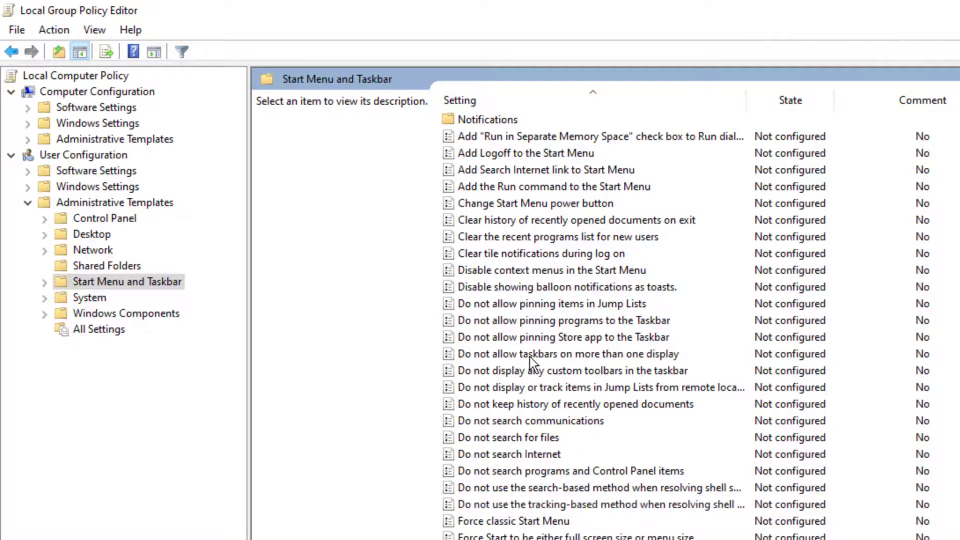
{"action": "scroll", "coordinate": [529, 356], "scroll_direction": "down", "scroll_amount": 8}
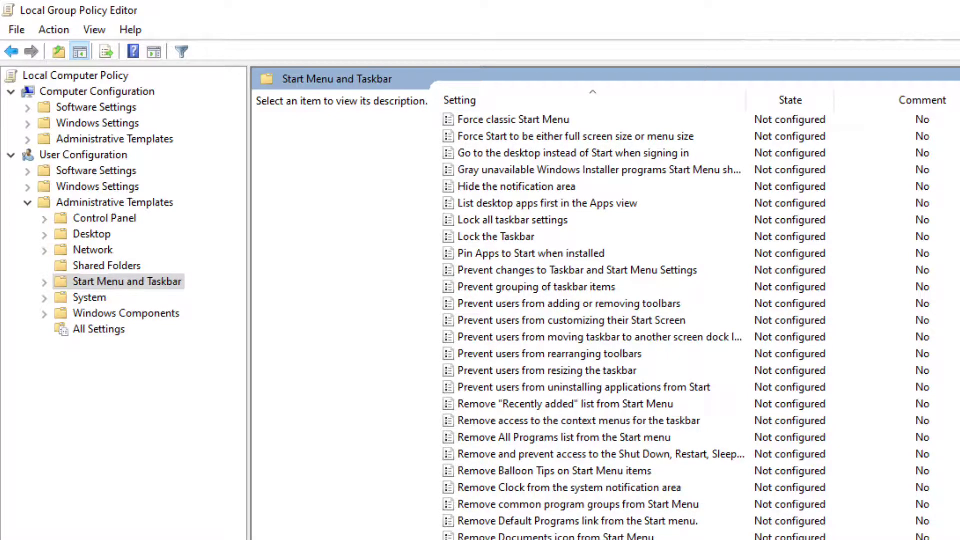
{"action": "scroll", "coordinate": [600, 325], "scroll_direction": "down", "scroll_amount": 8}
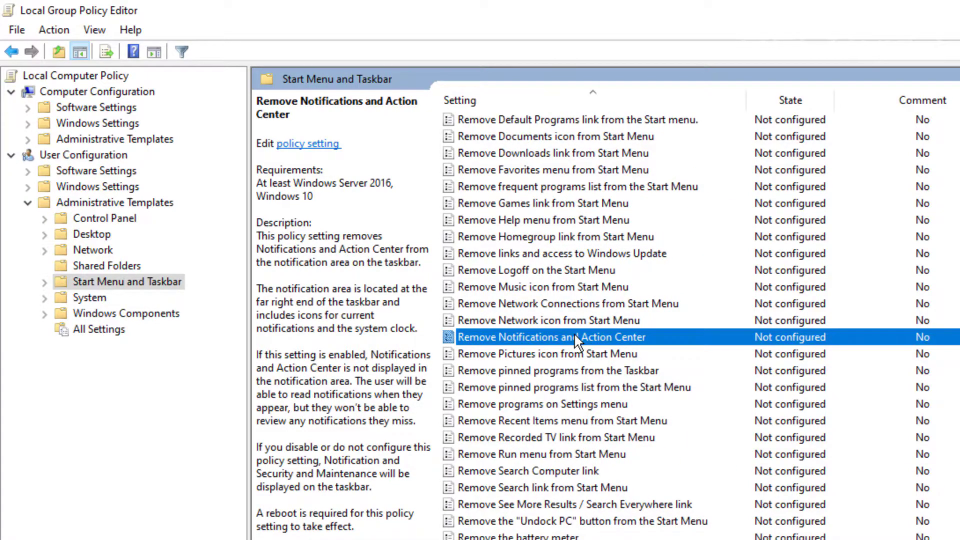
Step: Set 'Remove Notifications and Action Center' to Enabled and apply it
{"action": "double_click", "coordinate": [575, 336]}
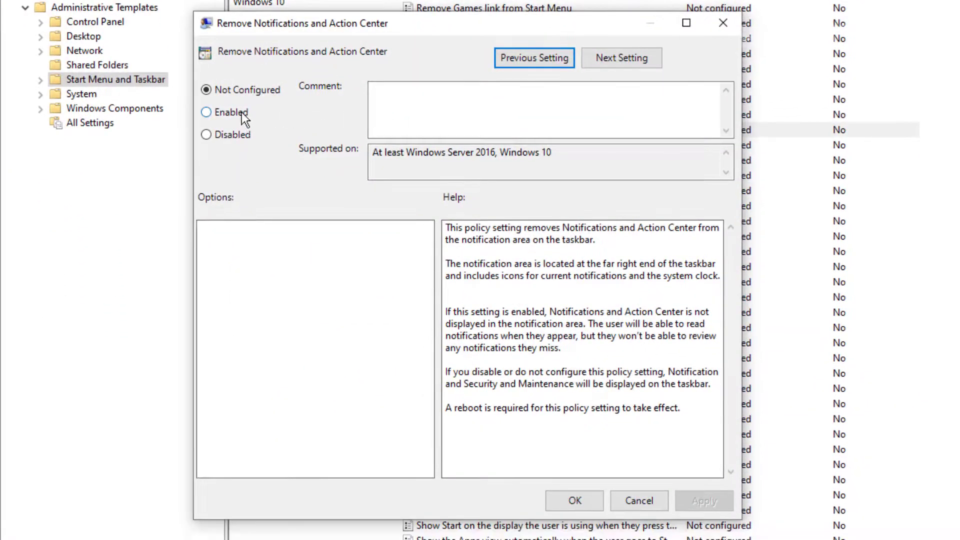
{"action": "left_click", "coordinate": [241, 112]}
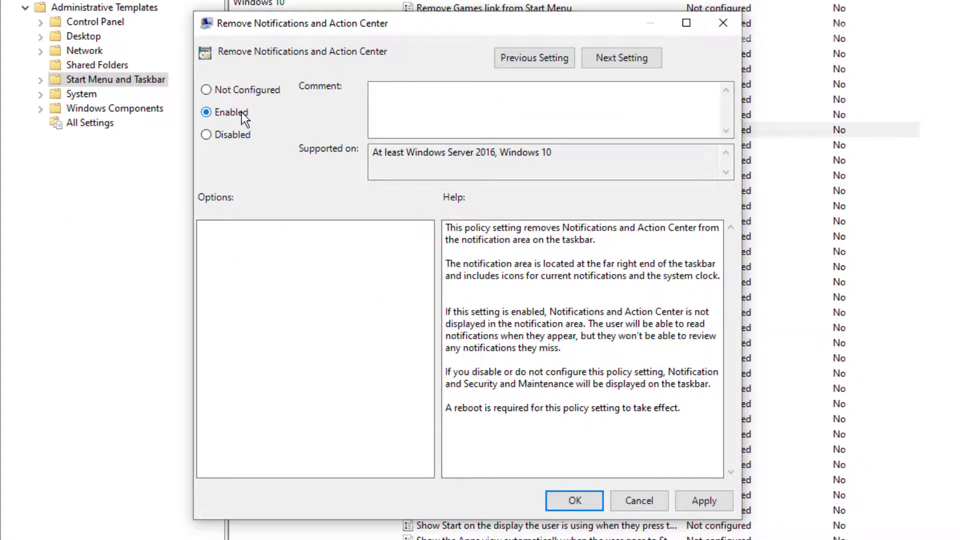
{"action": "left_click", "coordinate": [725, 505]}
{"action": "left_click", "coordinate": [577, 505]}
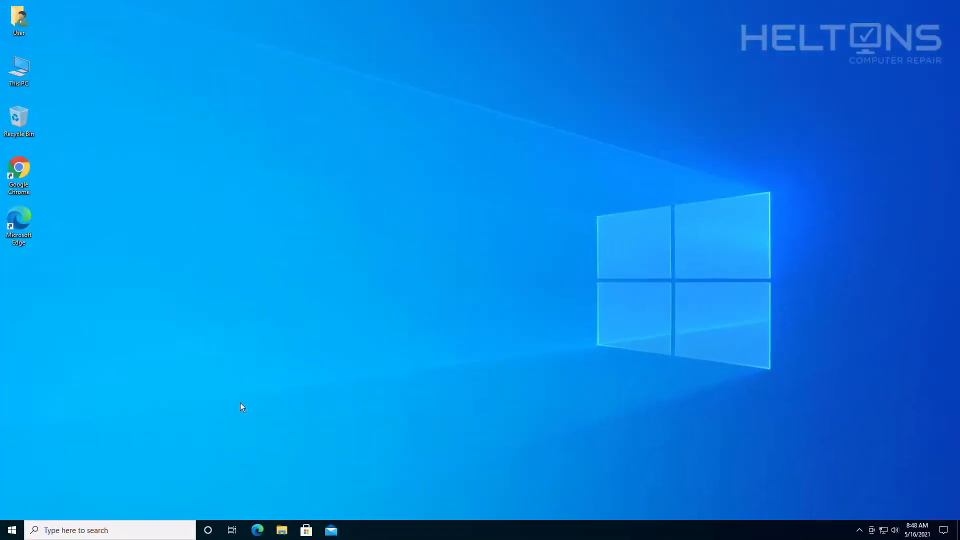
Step: Sign out of Windows from the Start menu's account options
{"action": "left_click", "coordinate": [12, 530]}
{"action": "left_click", "coordinate": [14, 507]}
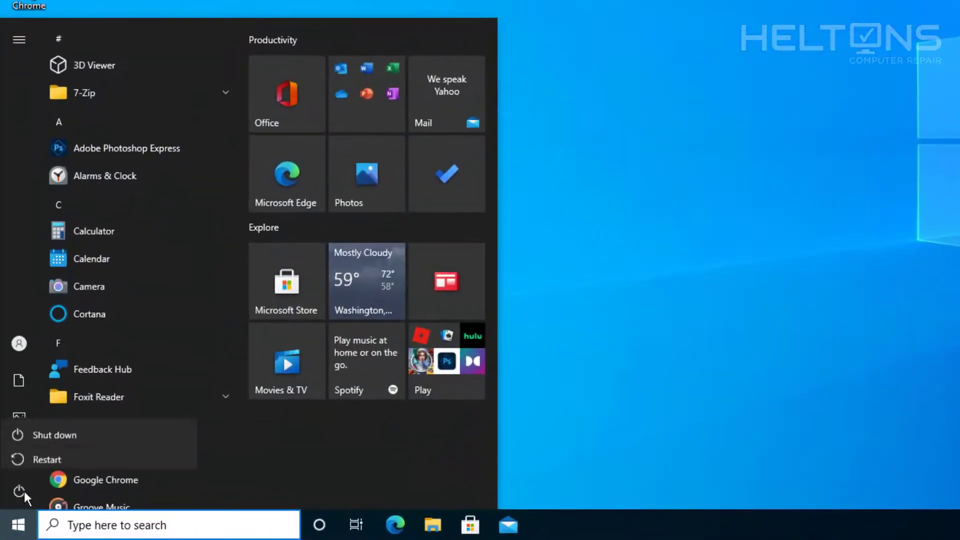
{"action": "left_click", "coordinate": [30, 322]}
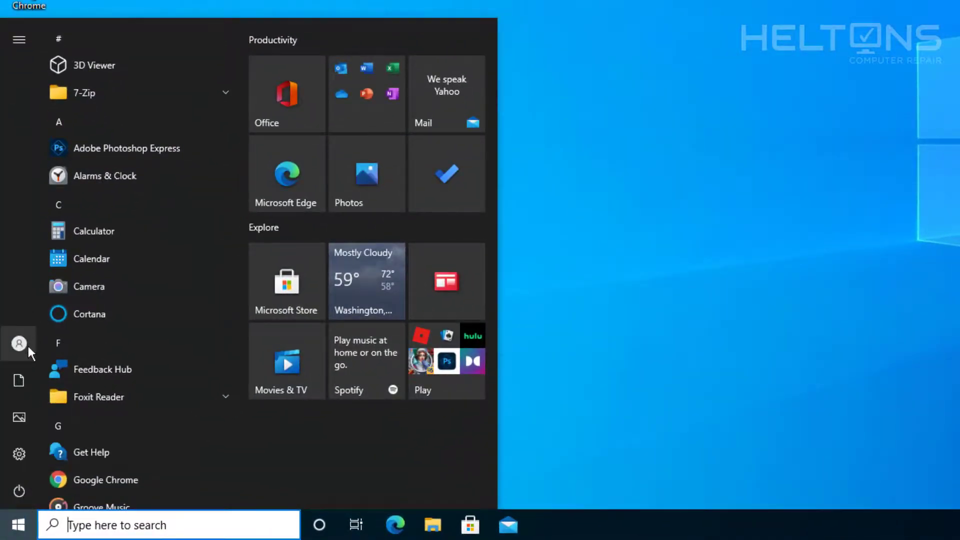
{"action": "left_click", "coordinate": [27, 343]}
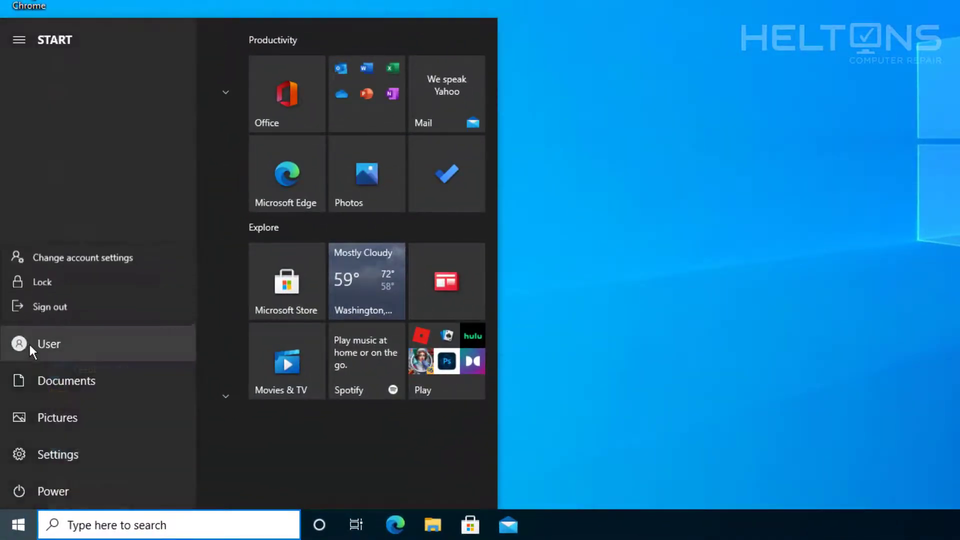
{"action": "left_click", "coordinate": [50, 306]}
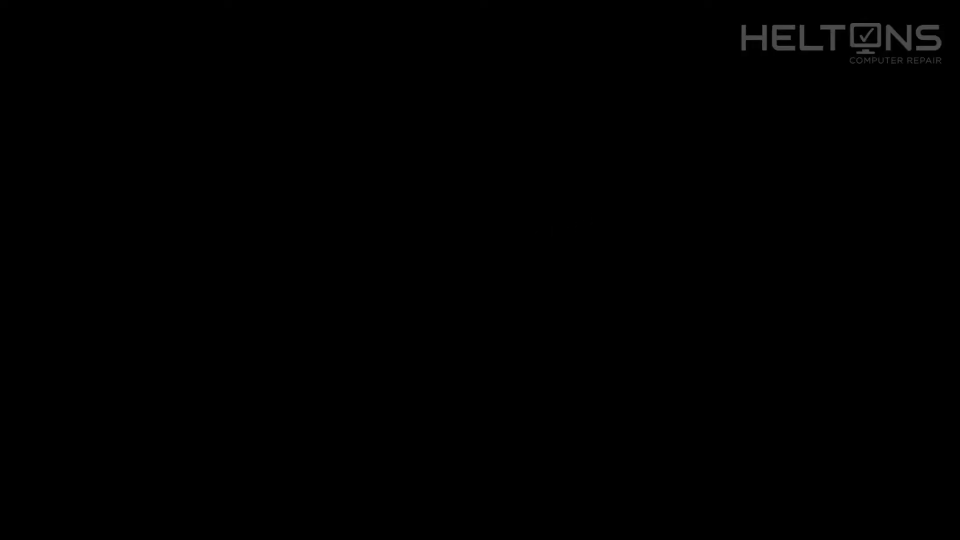
Step: Sign back in, check the tray for the Action Center icon, and open Start
{"action": "left_click", "coordinate": [457, 283]}
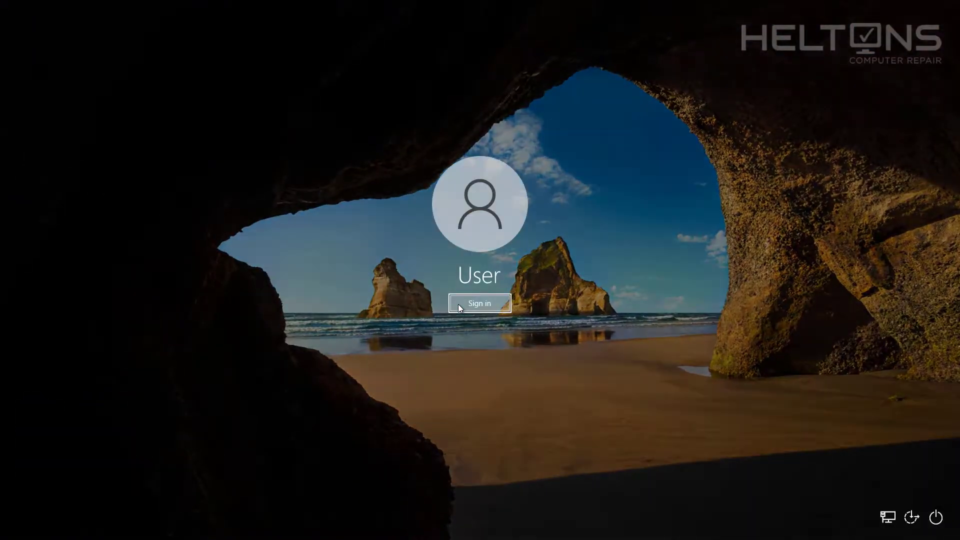
{"action": "left_click", "coordinate": [459, 305]}
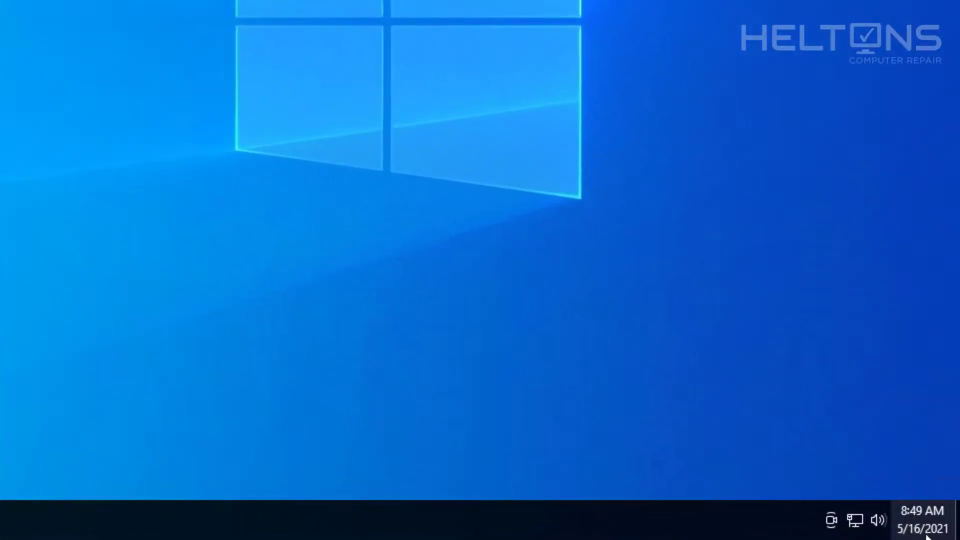
{"action": "mouse_move", "coordinate": [922, 520]}
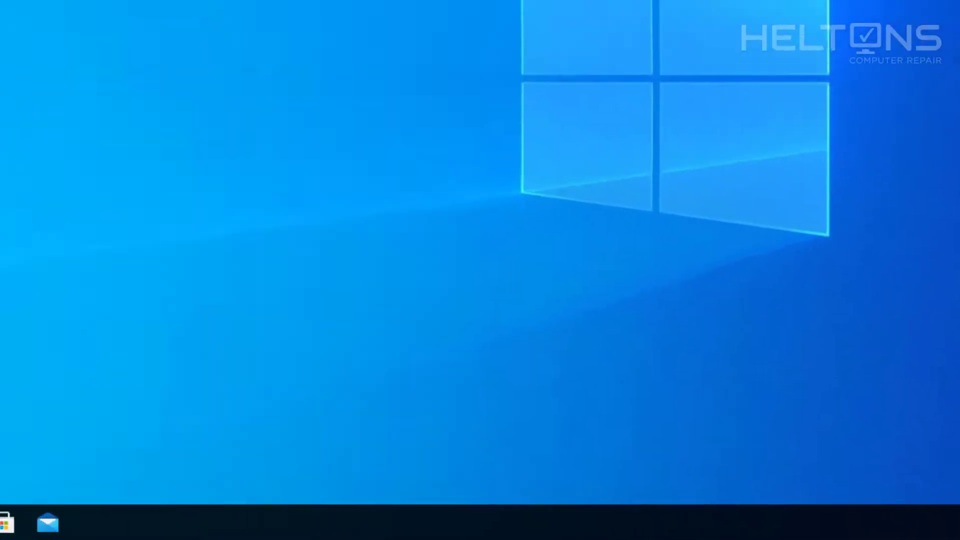
{"action": "left_click", "coordinate": [18, 525]}
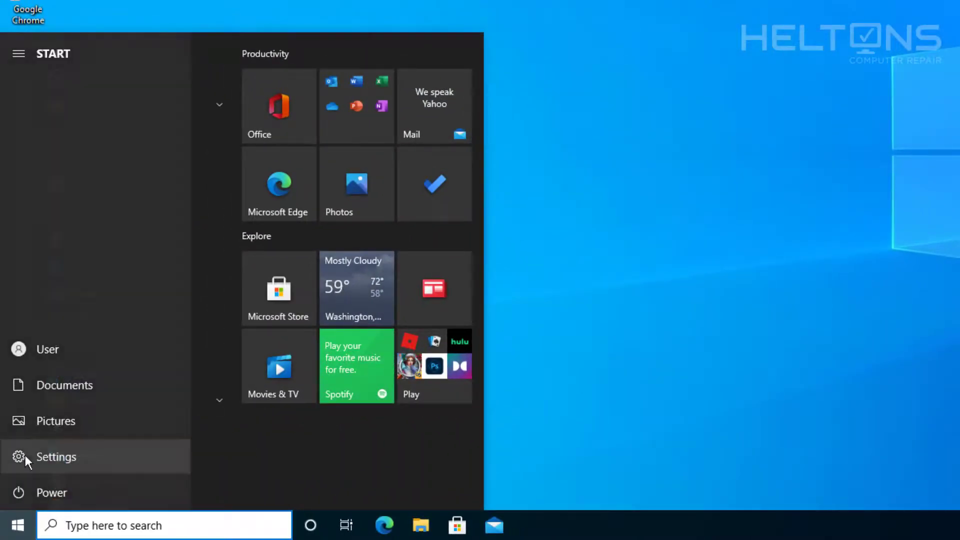
Step: Go to Settings > Personalization > Taskbar > Turn system icons on or off
{"action": "left_click", "coordinate": [23, 456]}
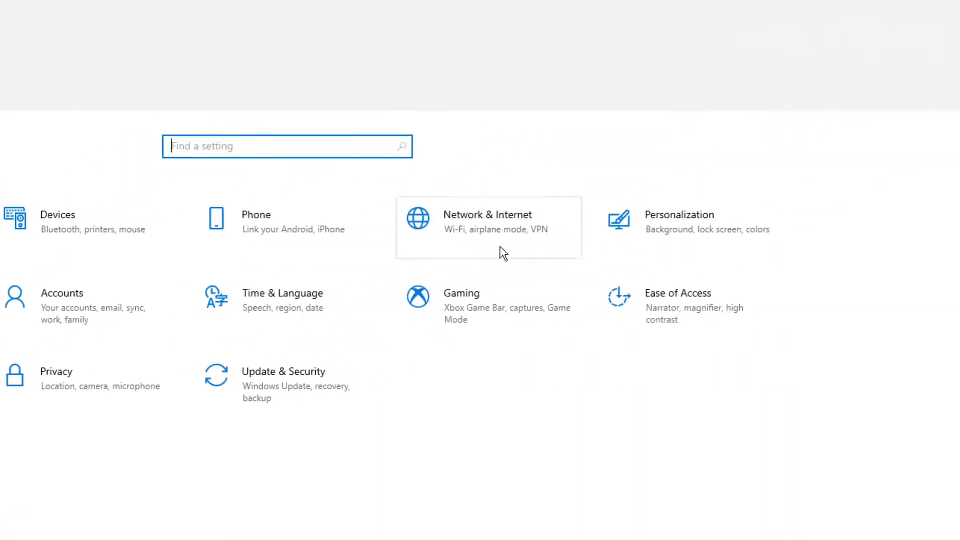
{"action": "left_click", "coordinate": [595, 257]}
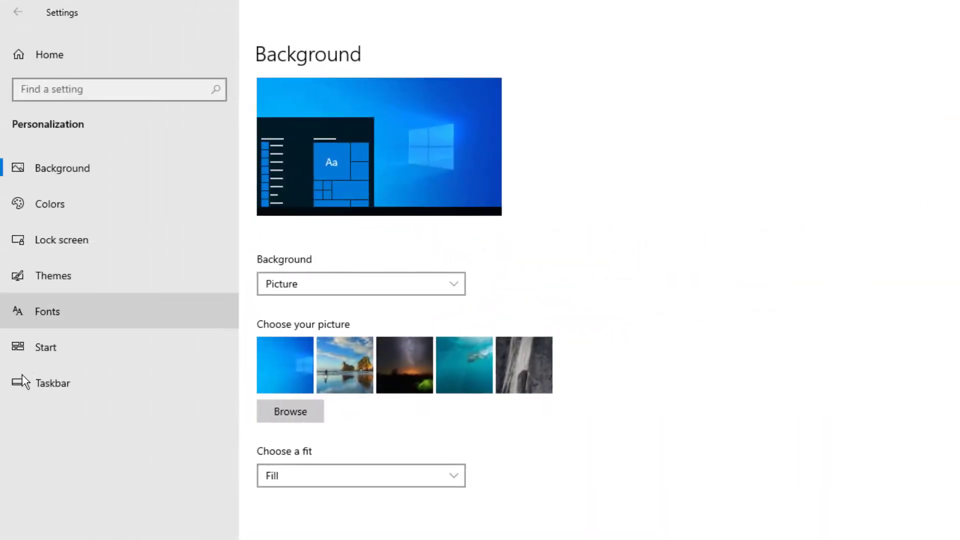
{"action": "left_click", "coordinate": [41, 381]}
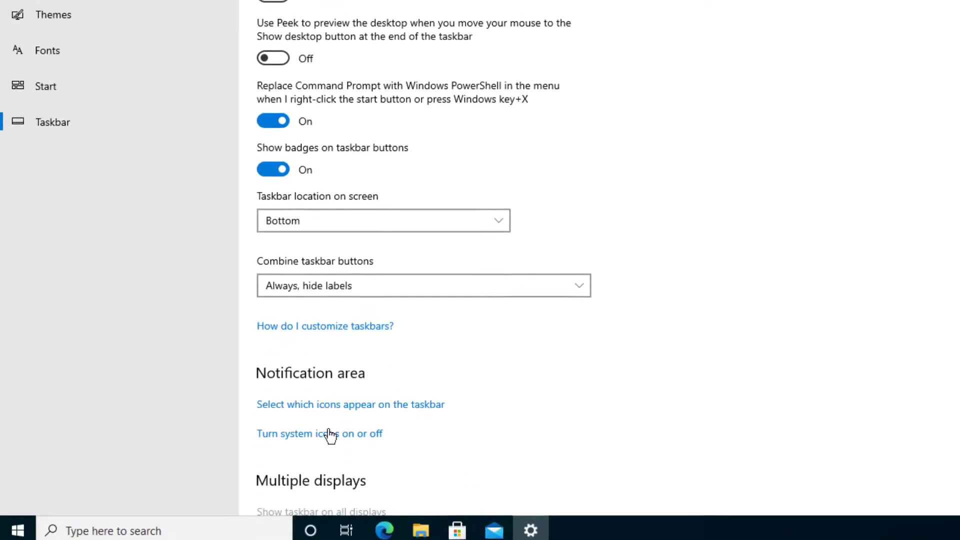
{"action": "left_click", "coordinate": [329, 435]}
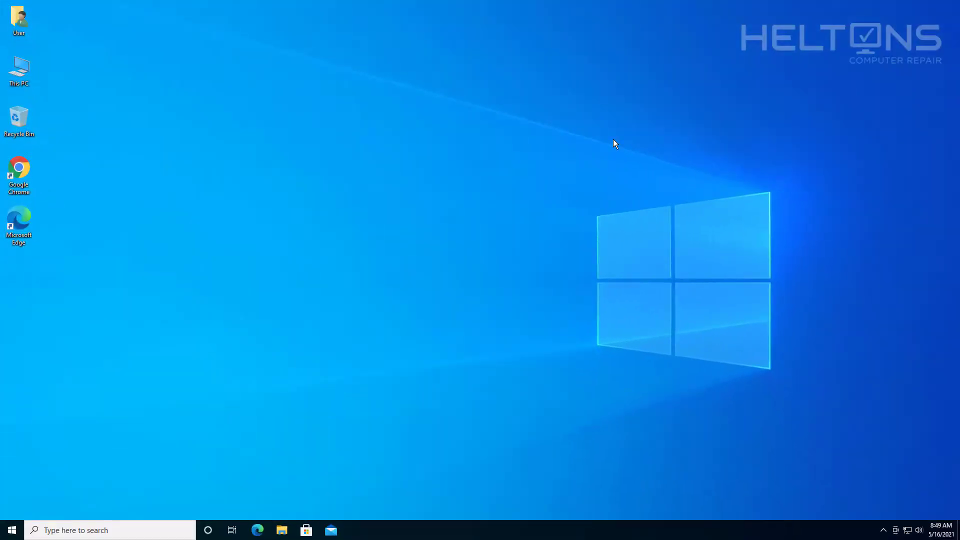
Step: Relaunch the gpedit Group Policy Editor maximized, with a wider policy tree
{"action": "key", "text": "super"}
{"action": "type", "text": "g"}
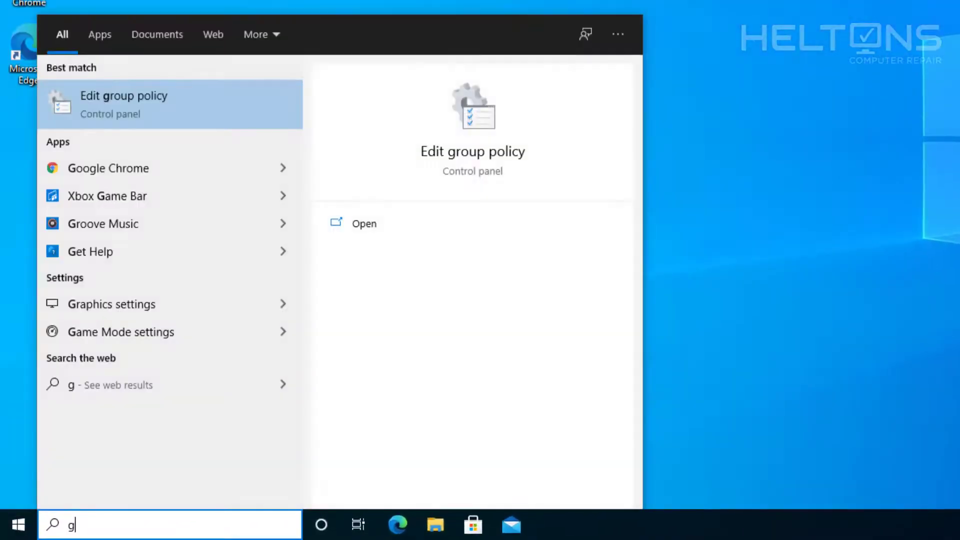
{"action": "type", "text": "pedit"}
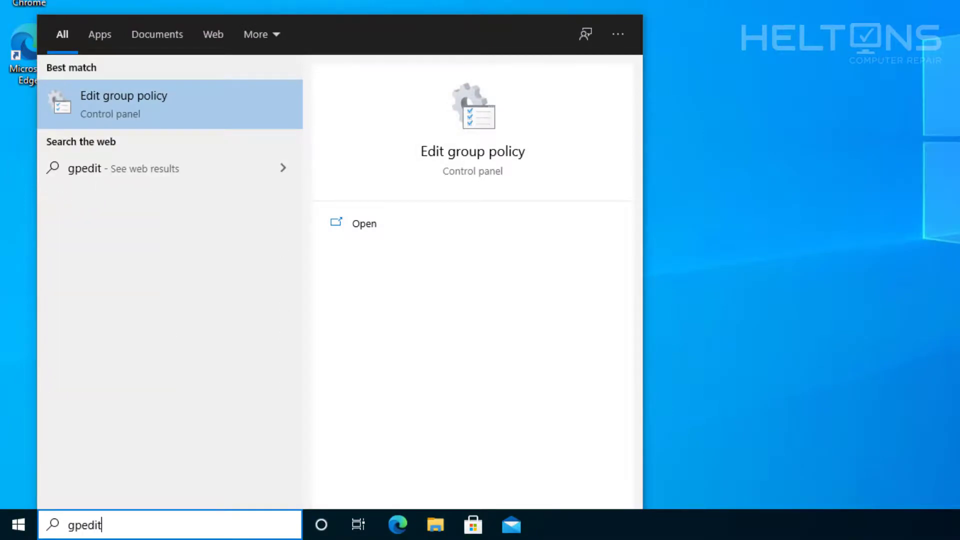
{"action": "key", "text": "Return"}
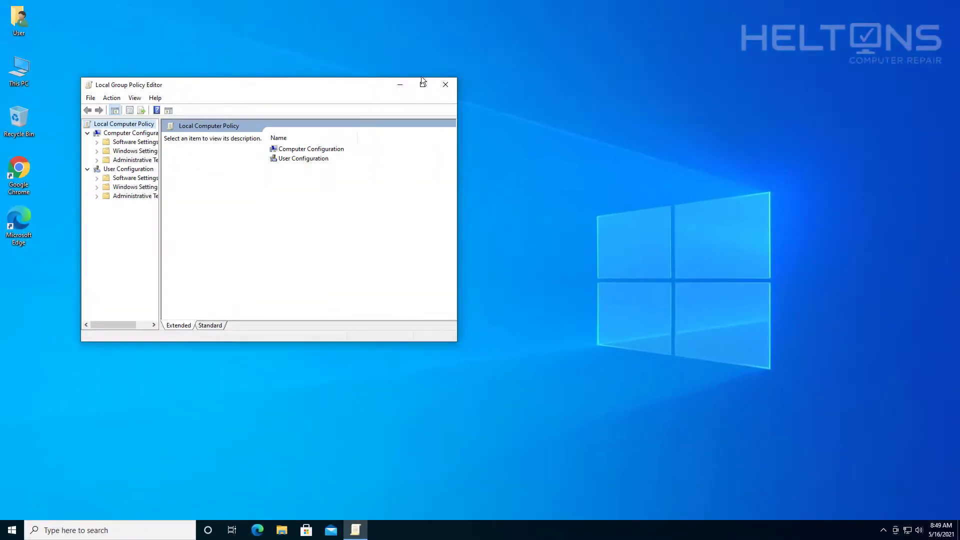
{"action": "left_click", "coordinate": [422, 85]}
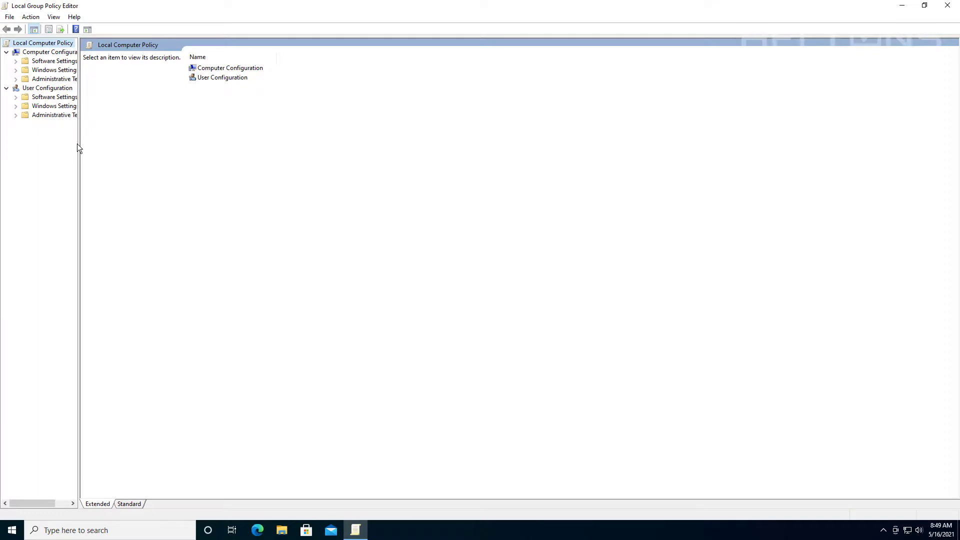
{"action": "left_click_drag", "start_coordinate": [79, 142], "coordinate": [125, 149]}
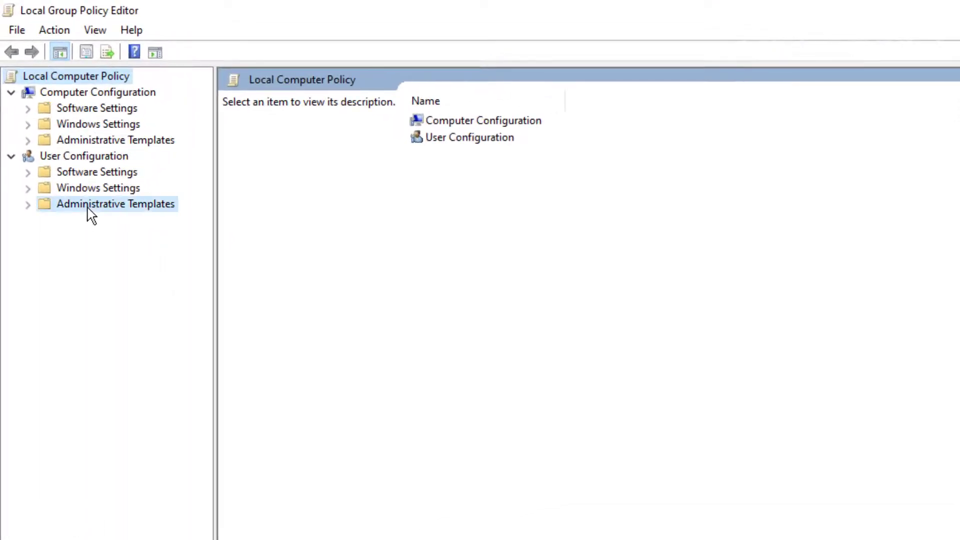
Step: Open User Configuration's Start Menu and Taskbar policies sorted by name
{"action": "double_click", "coordinate": [88, 209]}
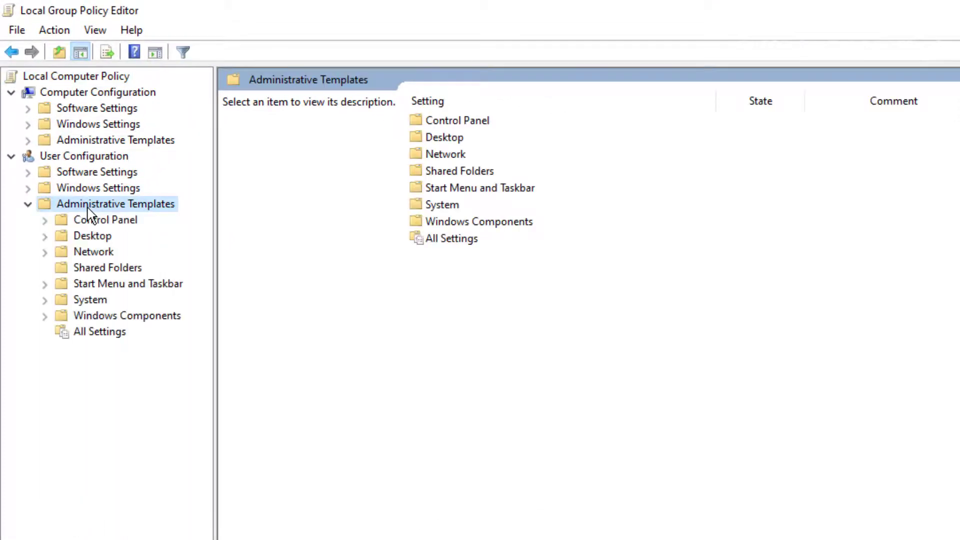
{"action": "double_click", "coordinate": [104, 285]}
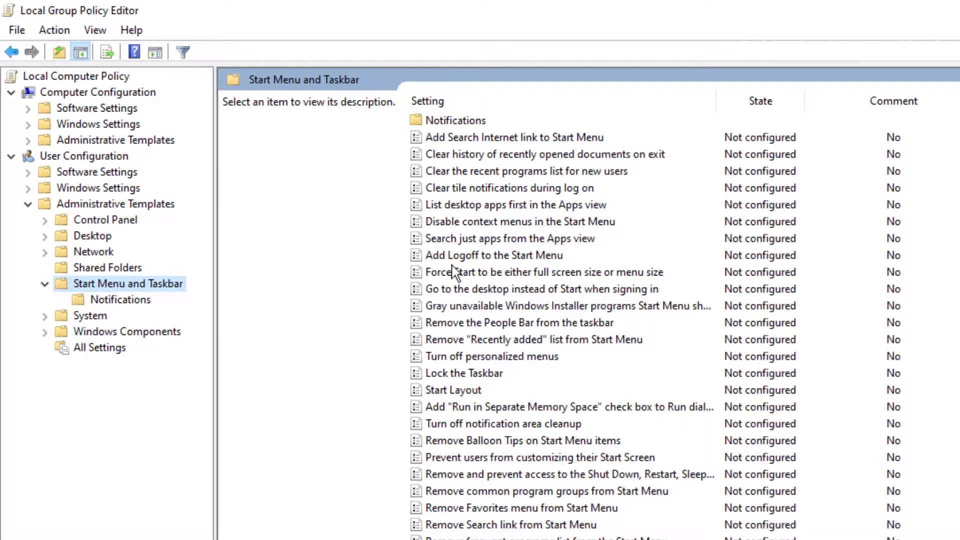
{"action": "scroll", "coordinate": [482, 290], "scroll_direction": "down", "scroll_amount": 4}
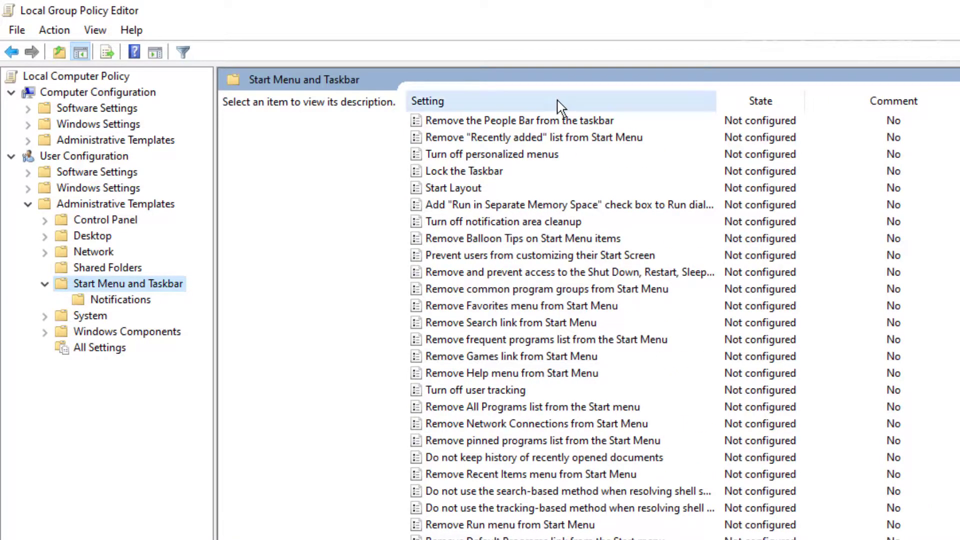
{"action": "left_click", "coordinate": [558, 103]}
{"action": "scroll", "coordinate": [558, 333], "scroll_direction": "down", "scroll_amount": 14}
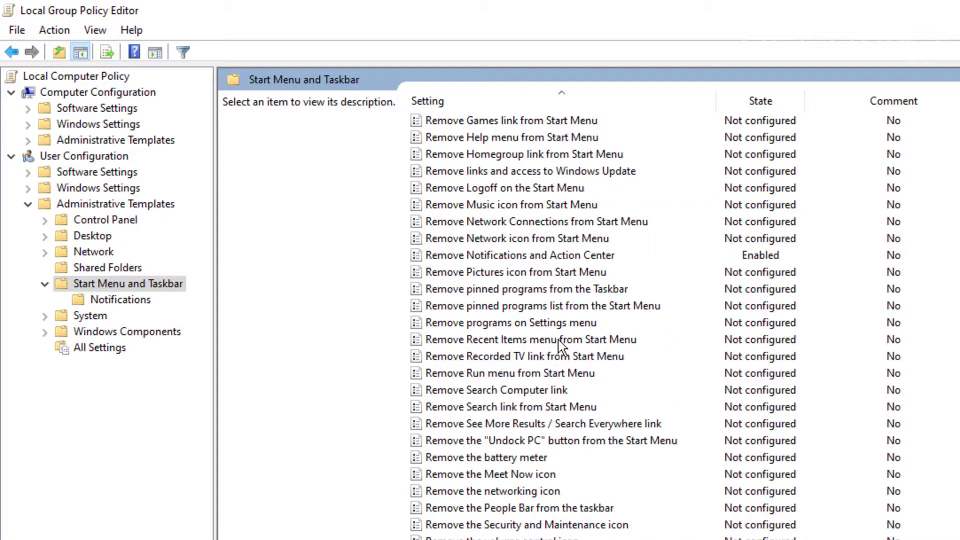
{"action": "scroll", "coordinate": [561, 343], "scroll_direction": "up", "scroll_amount": 6}
{"action": "scroll", "coordinate": [563, 345], "scroll_direction": "up", "scroll_amount": 12}
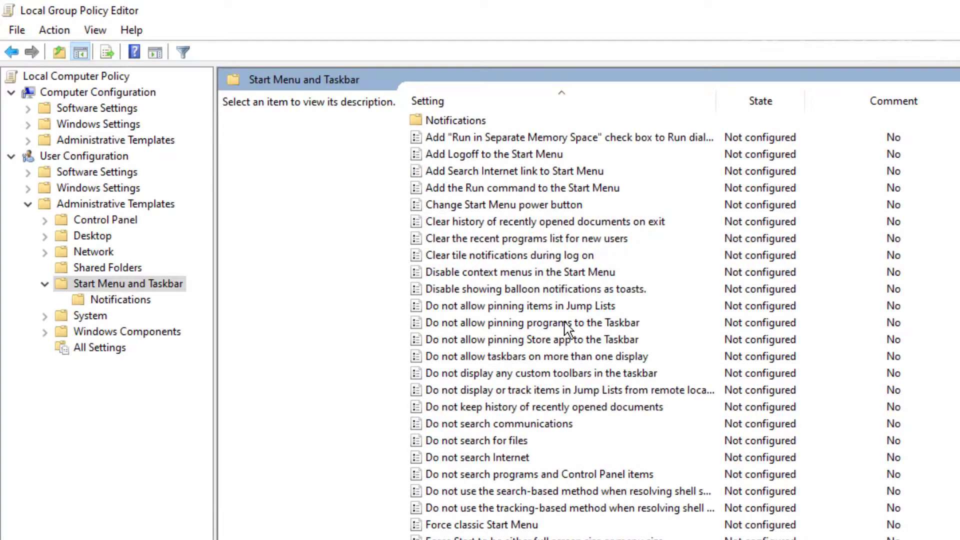
{"action": "scroll", "coordinate": [563, 320], "scroll_direction": "down", "scroll_amount": 12}
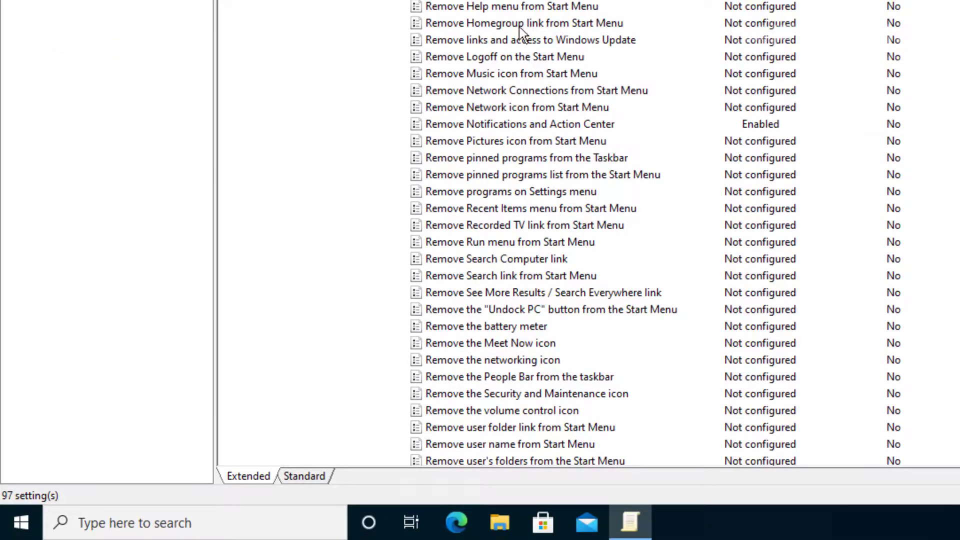
Step: Return 'Remove Notifications and Action Center' to Not Configured and apply the change
{"action": "double_click", "coordinate": [500, 126]}
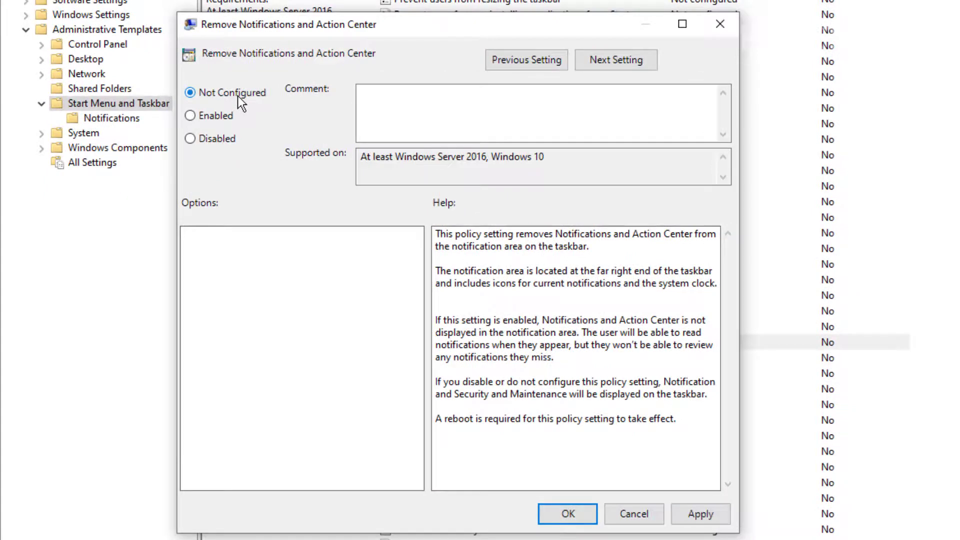
{"action": "left_click", "coordinate": [241, 56]}
{"action": "left_click", "coordinate": [224, 142]}
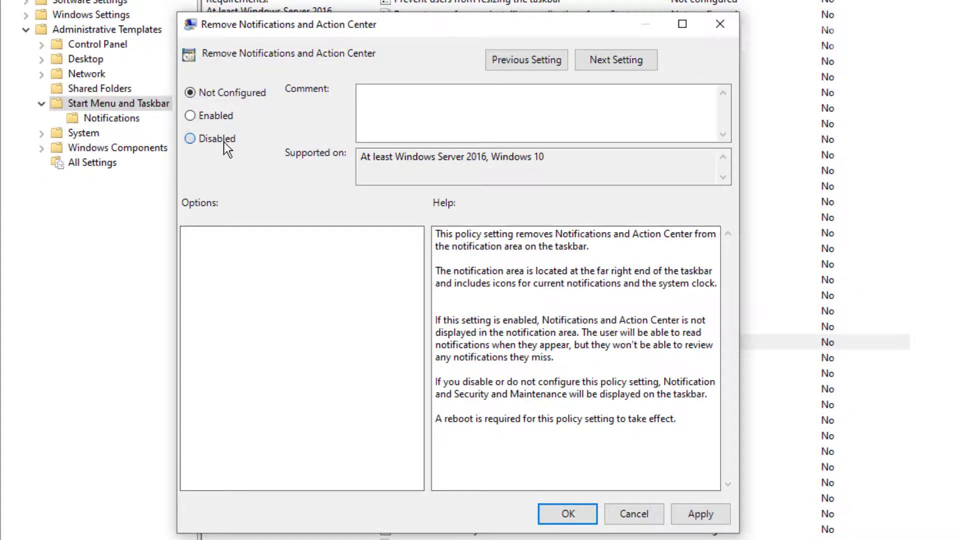
{"action": "left_click", "coordinate": [223, 98]}
{"action": "left_click", "coordinate": [682, 517]}
{"action": "left_click", "coordinate": [580, 513]}
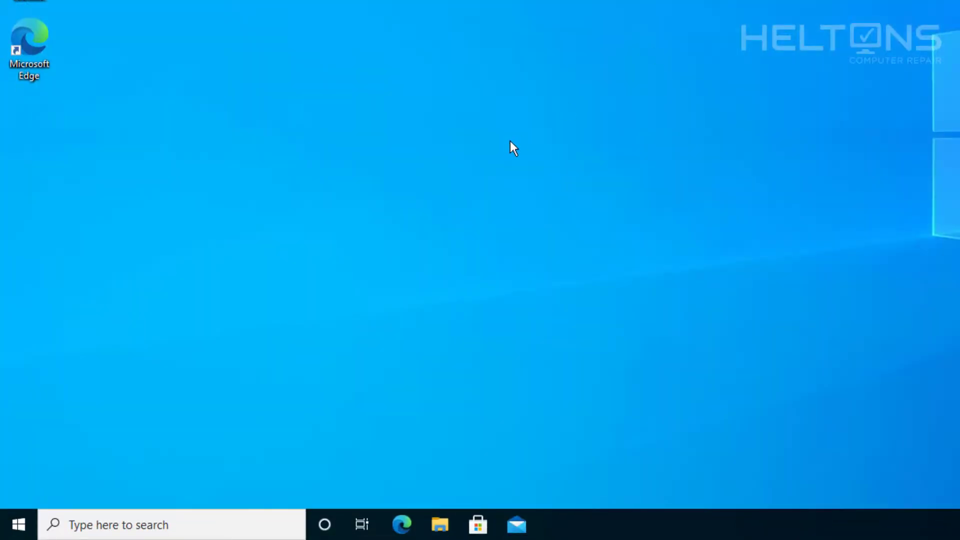
Step: Sign out using the Alt+F4 shutdown dialog, then sign back in from the lock screen
{"action": "key", "text": "alt+F4"}
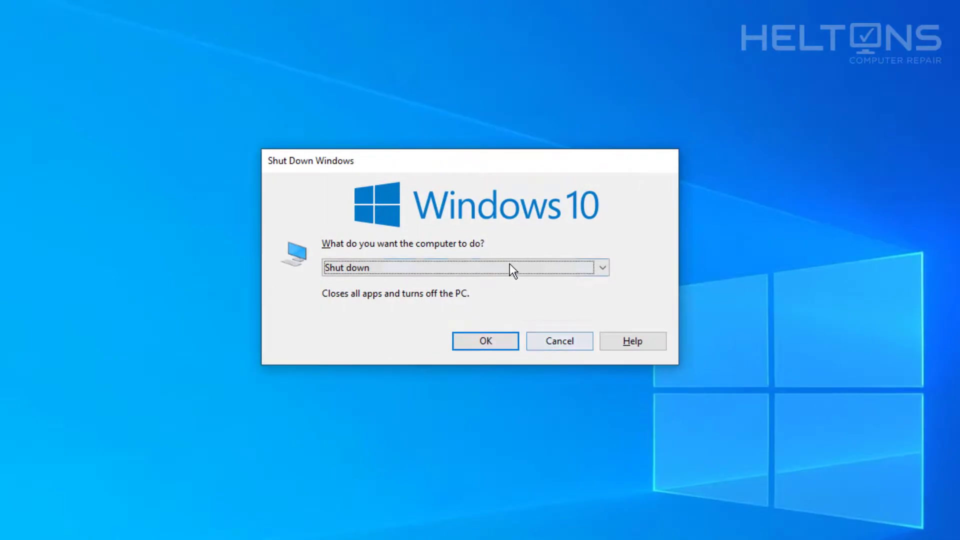
{"action": "left_click", "coordinate": [509, 263]}
{"action": "left_click", "coordinate": [449, 295]}
{"action": "left_click", "coordinate": [462, 342]}
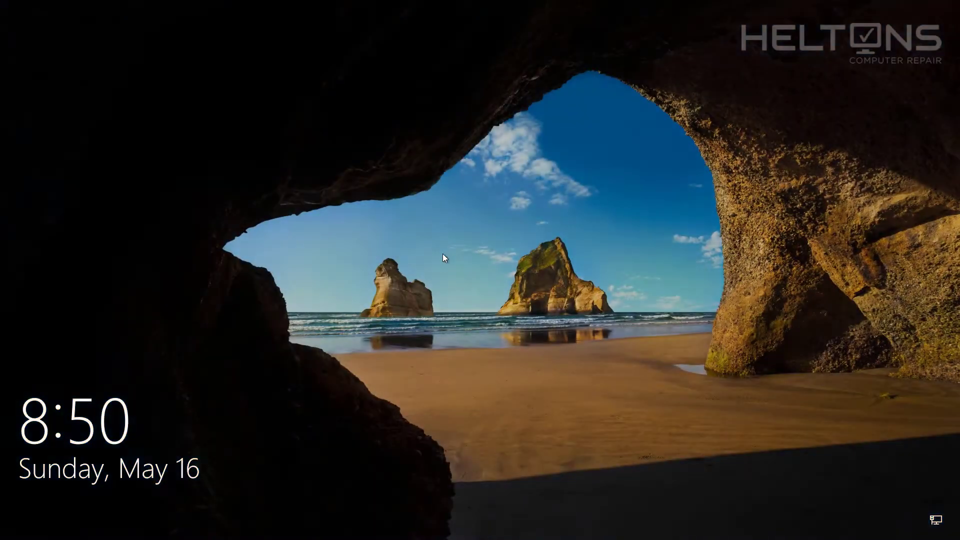
{"action": "left_click", "coordinate": [442, 254]}
{"action": "left_click", "coordinate": [483, 301]}
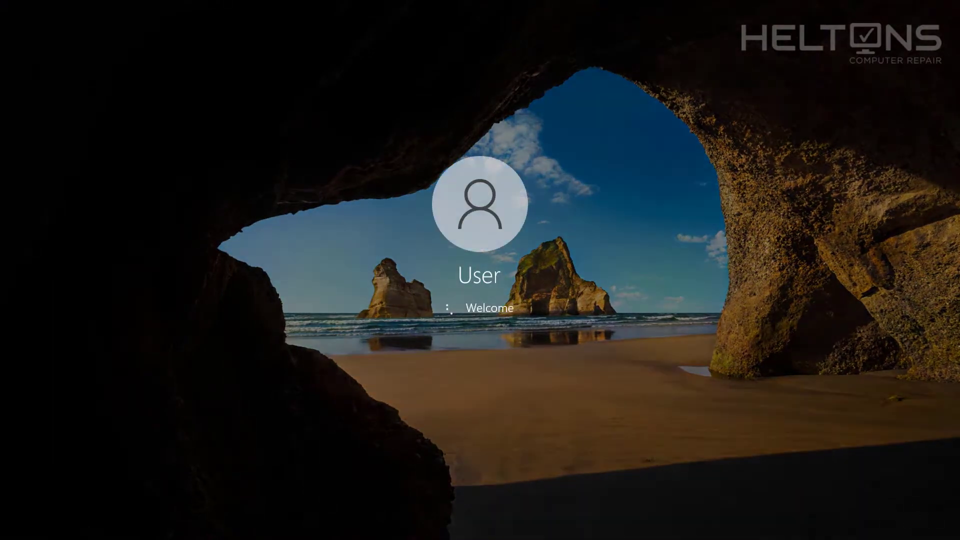